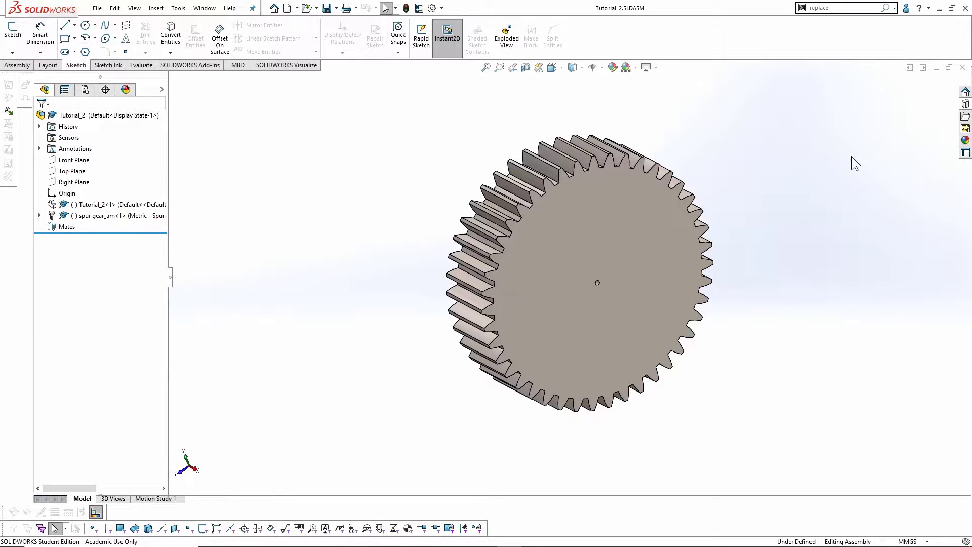
Open the spur gear component from the assembly in its own window and view it normal to its flat face.
left_click(606, 222)
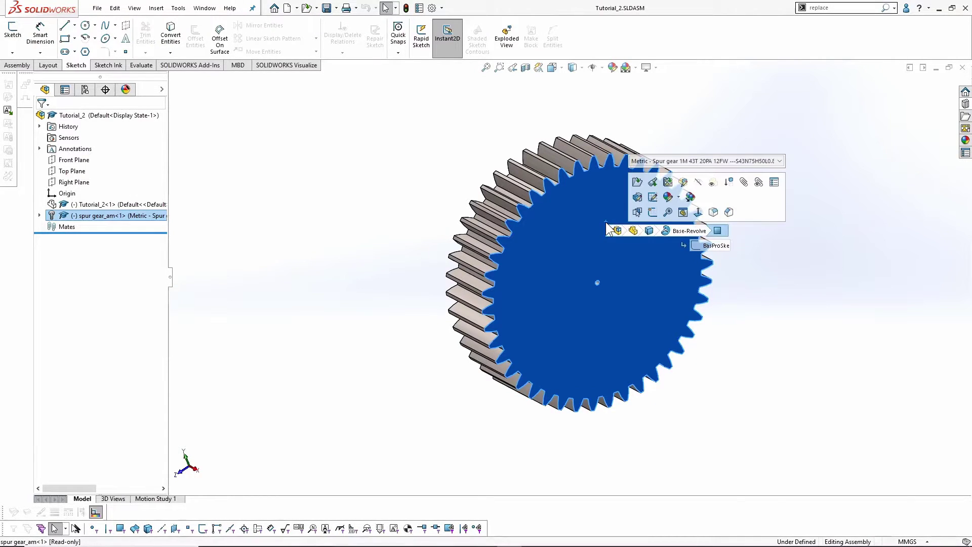
left_click(637, 181)
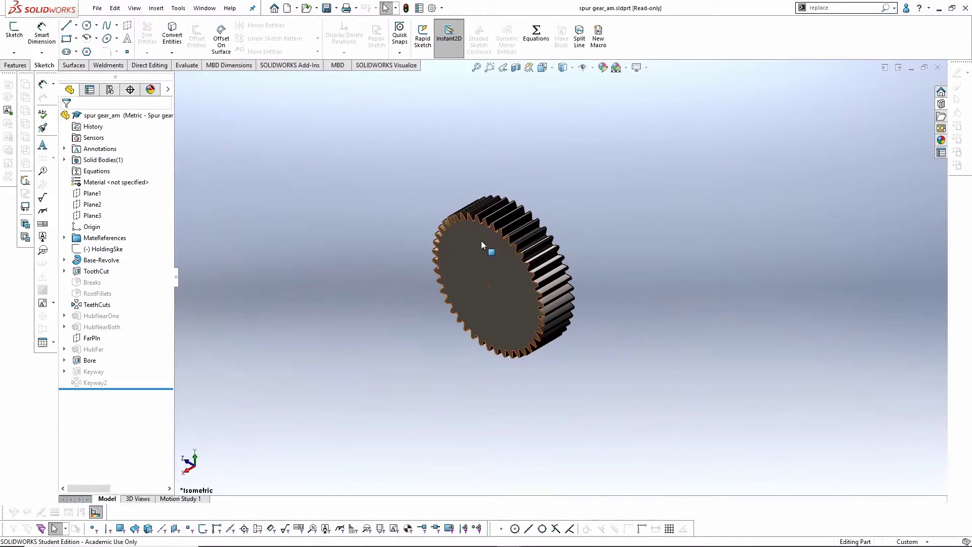
left_click(483, 245)
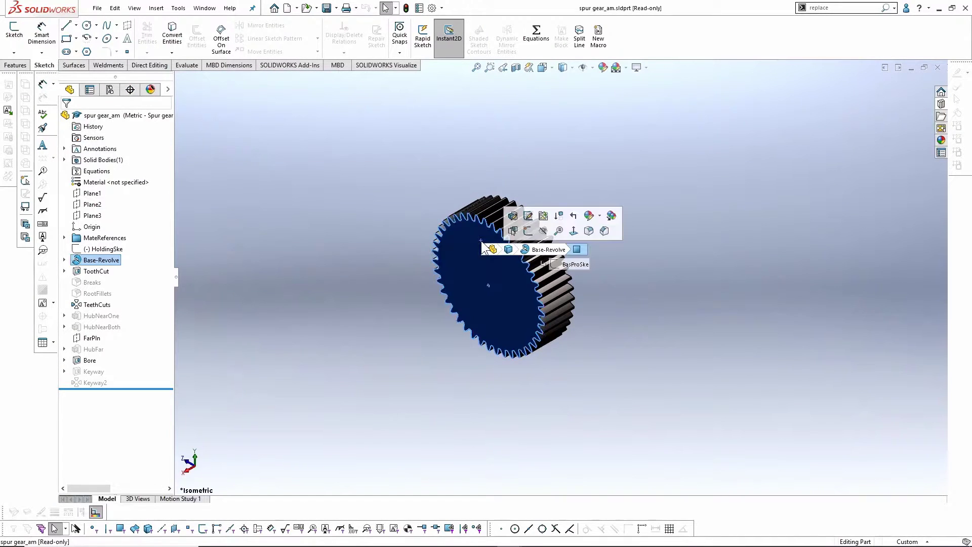
key("ctrl+8")
left_click(226, 256)
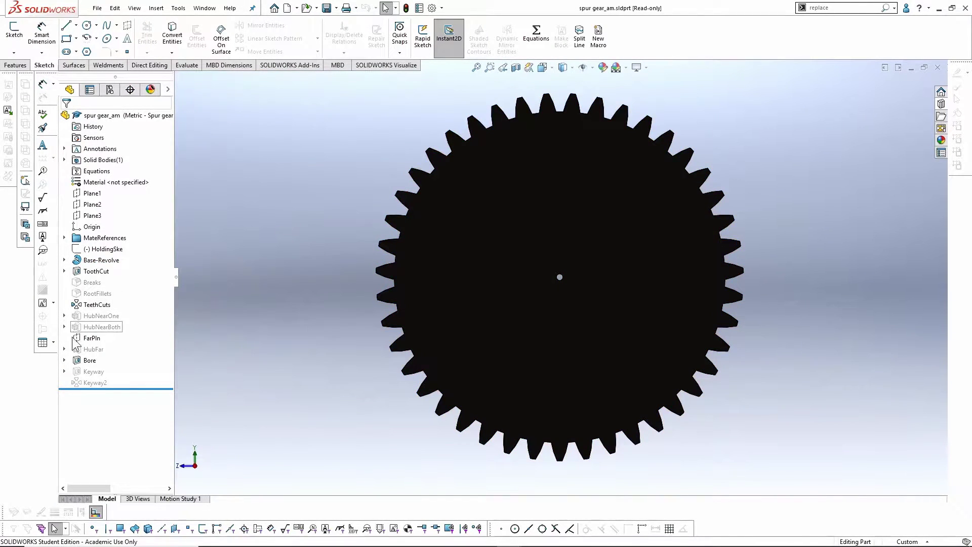
Save the gear part as Spur_Gear_With_Mounting_Holes in the Tut_Temp folder on the Desktop.
left_click(97, 8)
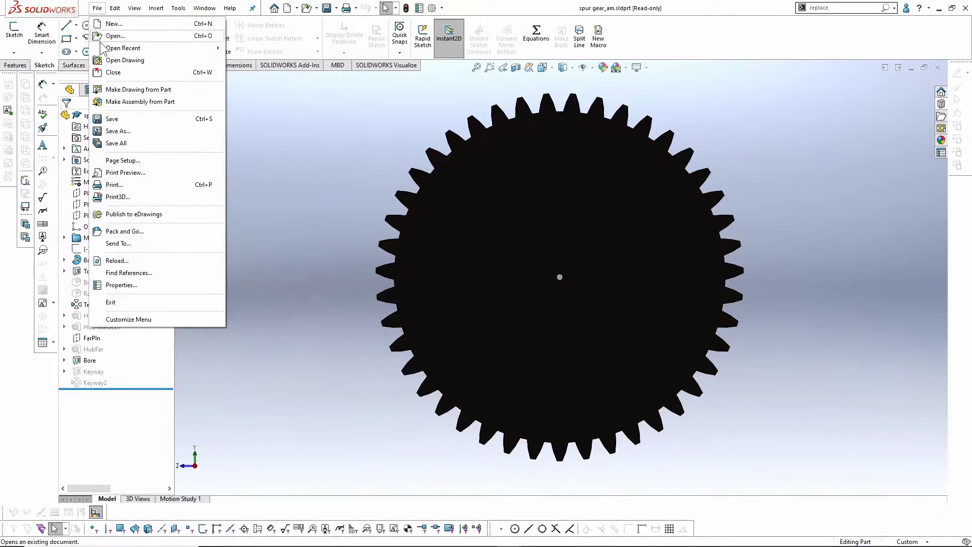
left_click(115, 131)
left_click(406, 226)
left_click(373, 231)
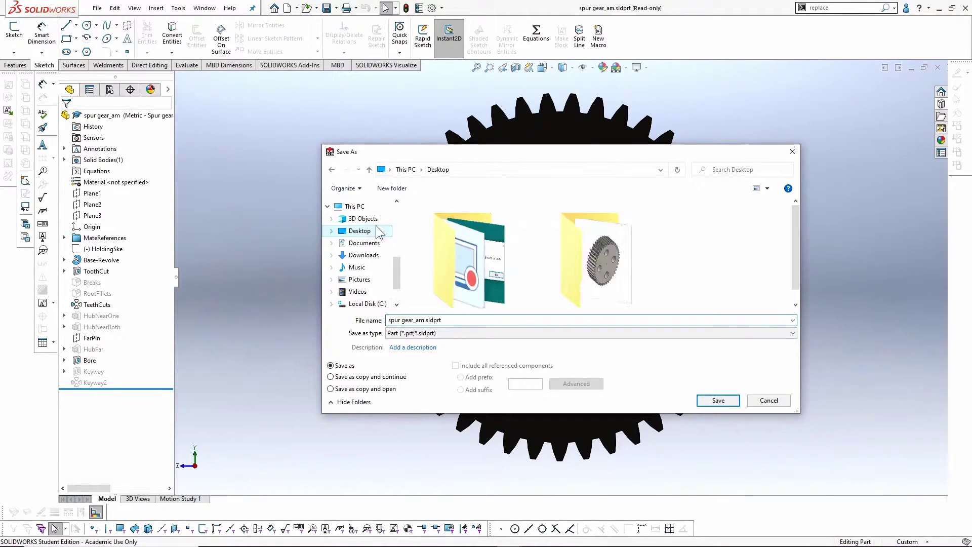
double_click(573, 242)
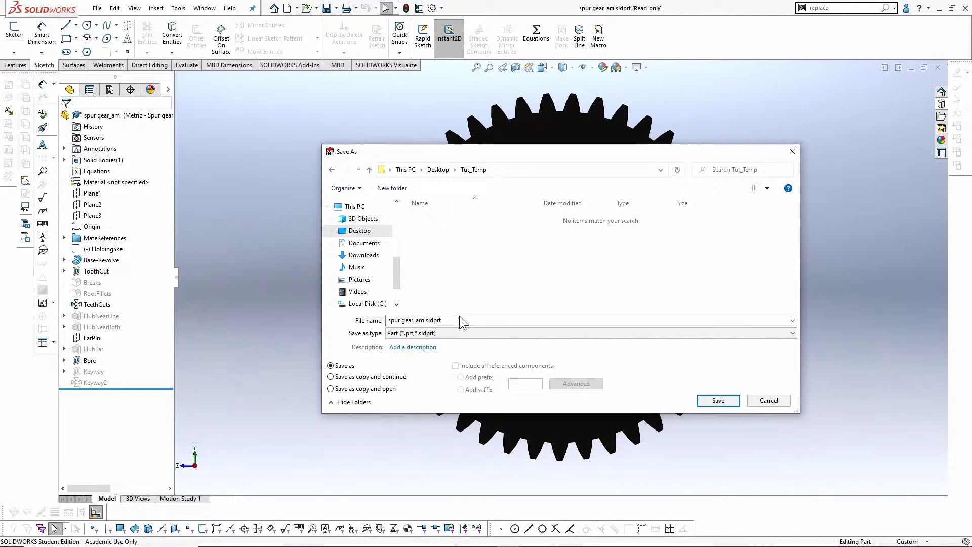
type("Spur_Gear_With_Mounting_Holes")
left_click(712, 403)
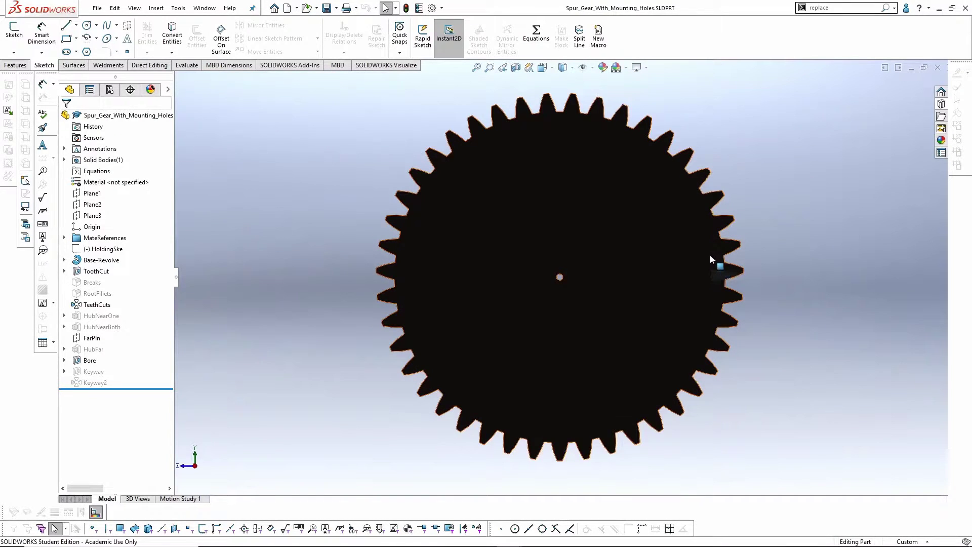
Edit the Bore feature's sketch, replace the equation-driven diameter with 17.2 mm, and exit the sketch.
left_click(633, 223)
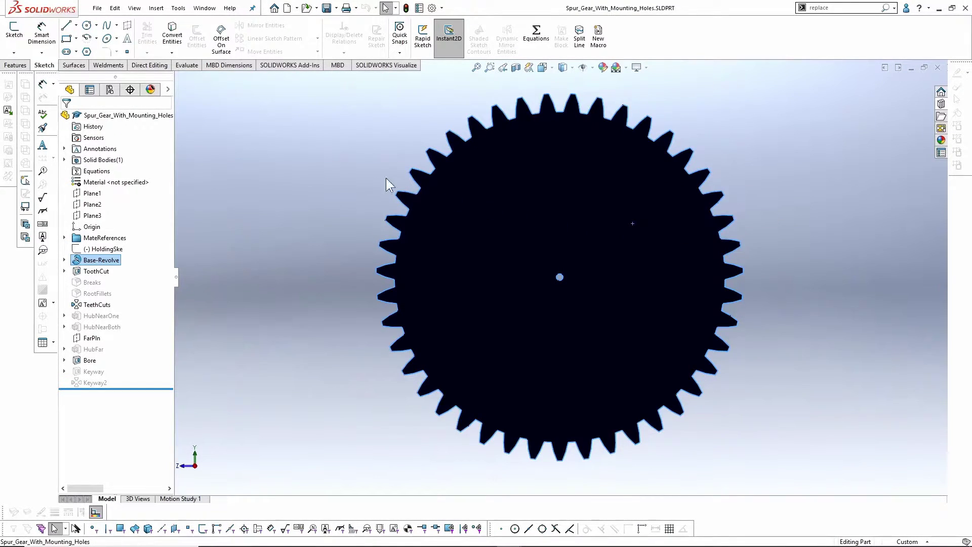
left_click(63, 360)
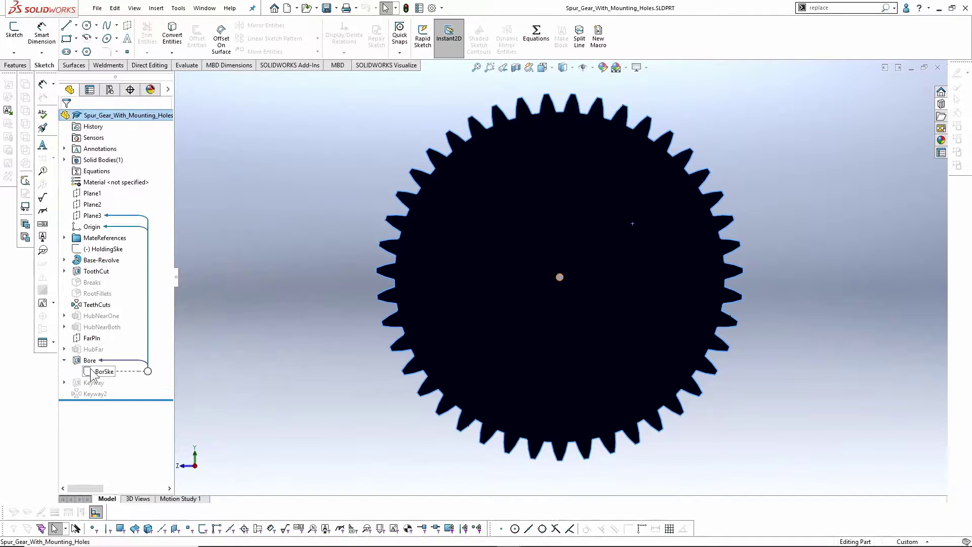
left_click(101, 371)
left_click(103, 341)
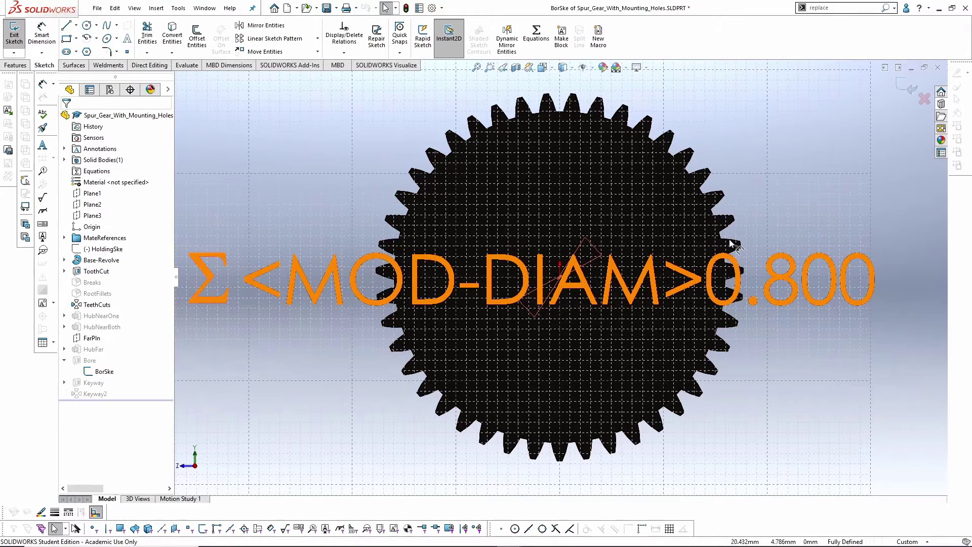
double_click(719, 278)
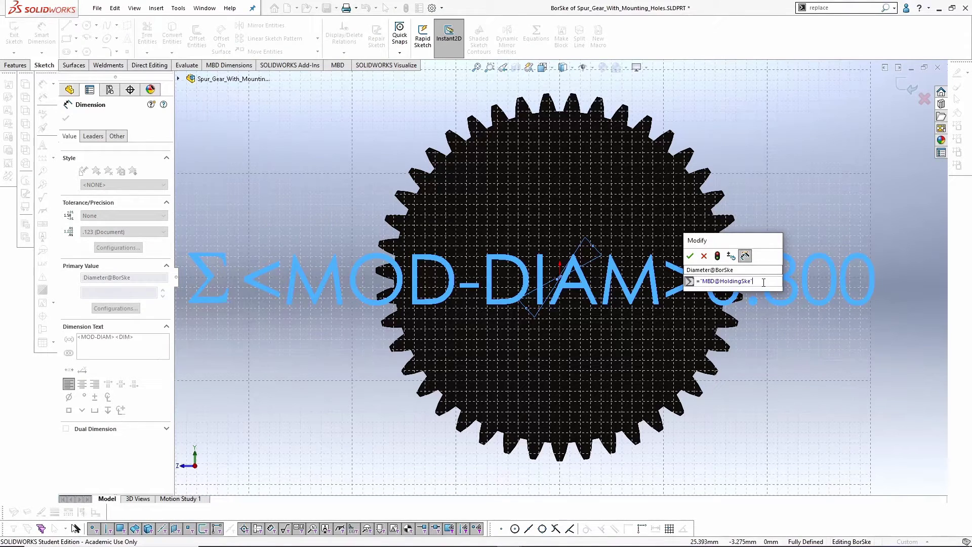
type("17.2")
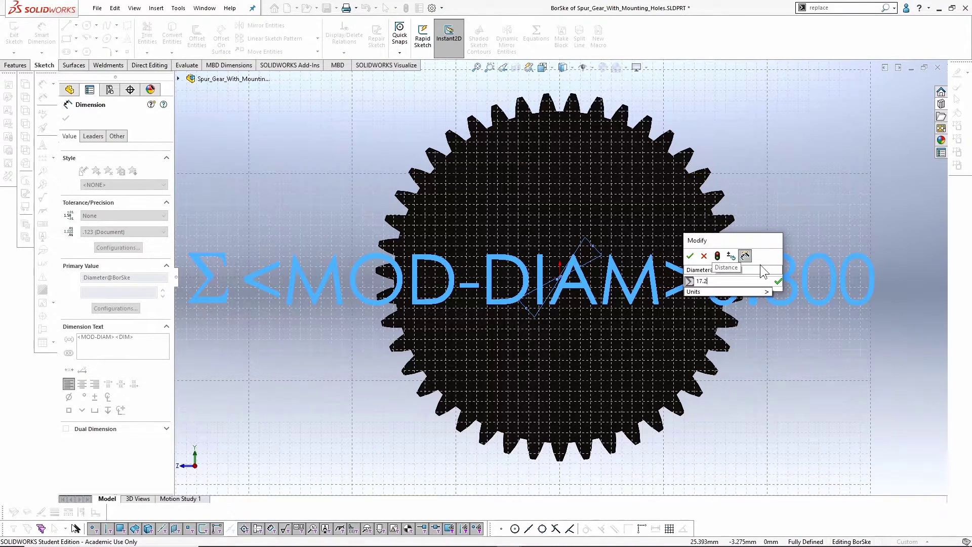
key("Return")
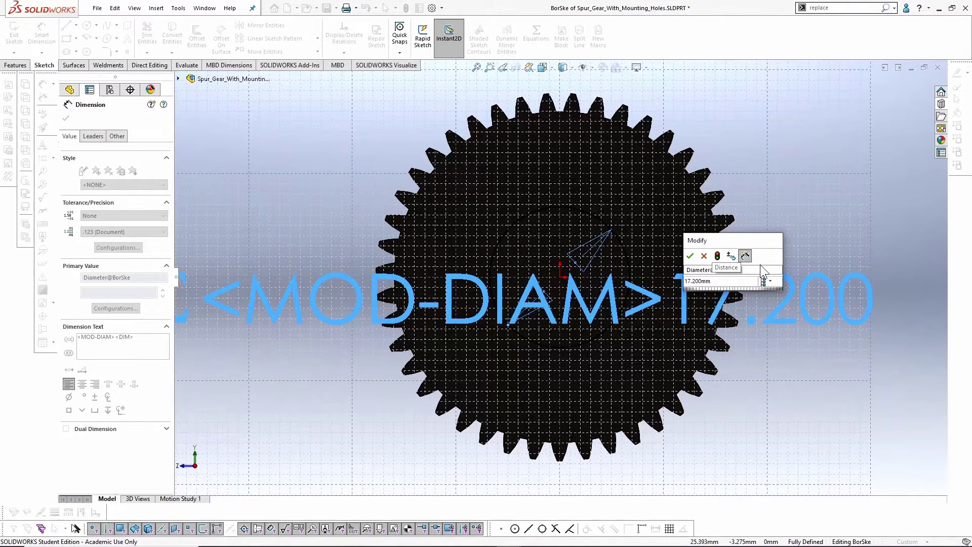
left_click(690, 256)
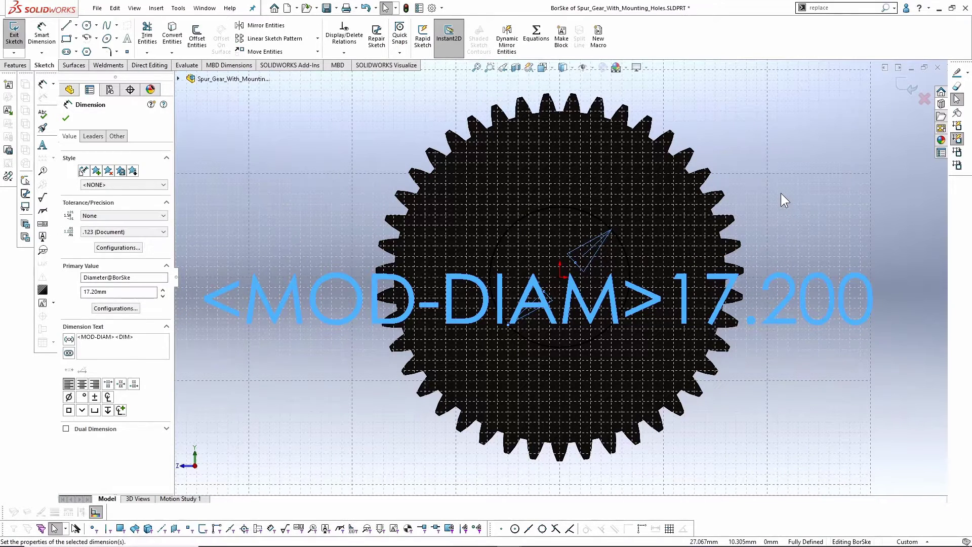
left_click(902, 86)
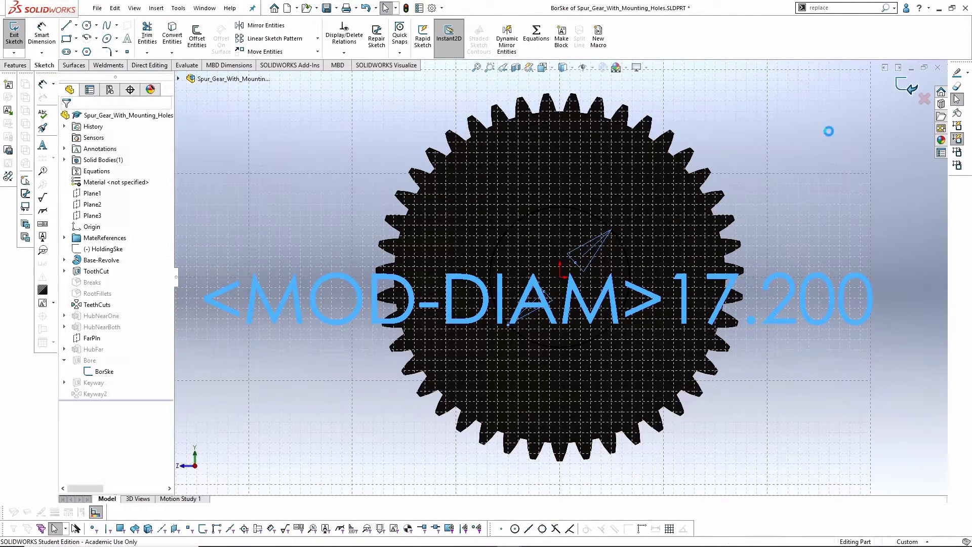
Start a sketch on the gear's flat face and draw a circle centred on the origin, larger than the bore.
left_click(638, 194)
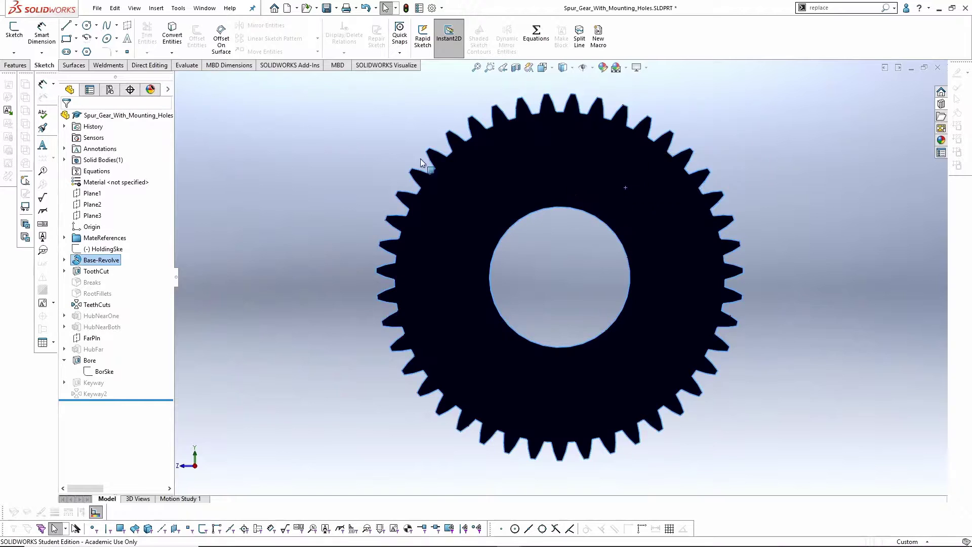
left_click(14, 35)
left_click(87, 25)
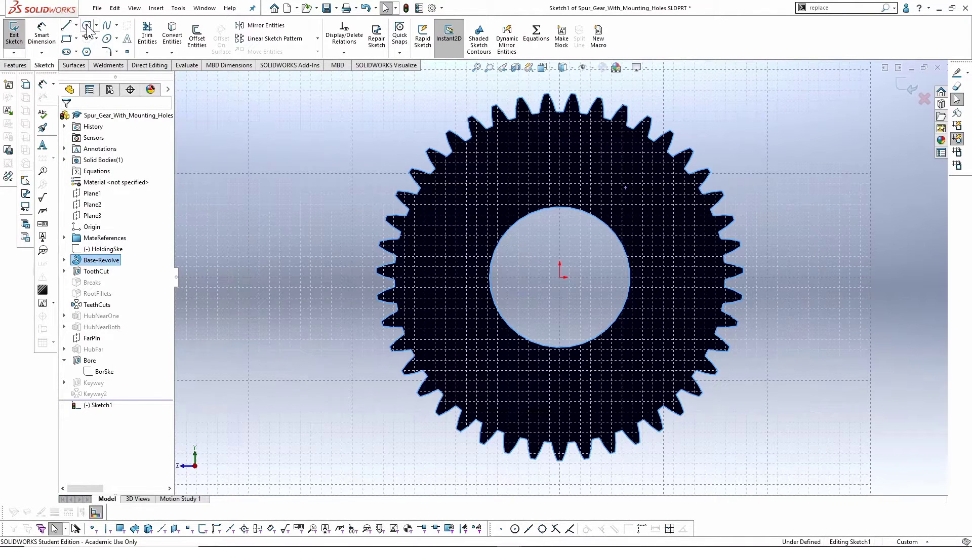
left_click(560, 277)
left_click(476, 215)
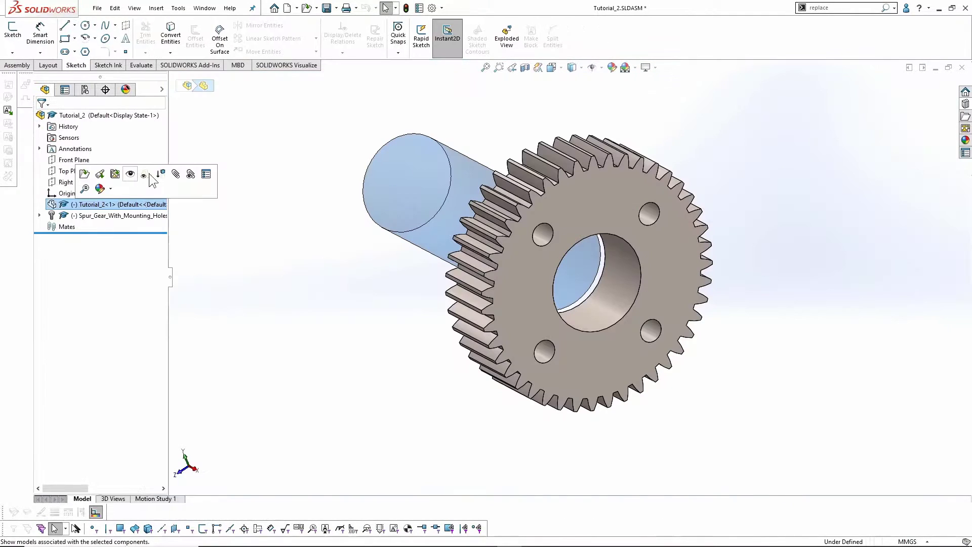
Show the hidden shaft component in the Tutorial_2 assembly and mate its cylindrical face concentric with the gear's bore.
left_click(207, 171)
middle_click_drag(405, 224, 465, 244)
left_click(465, 201)
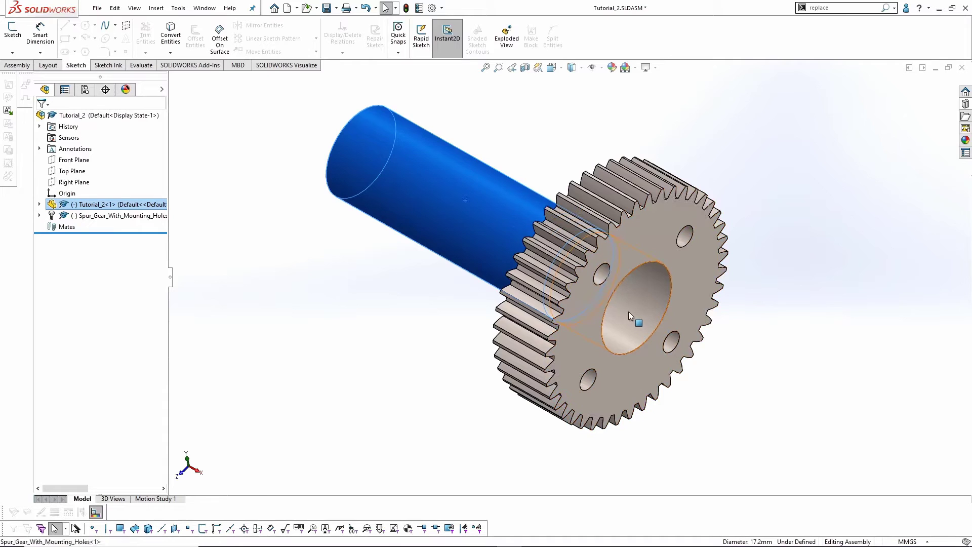
left_click(629, 311, "ctrl")
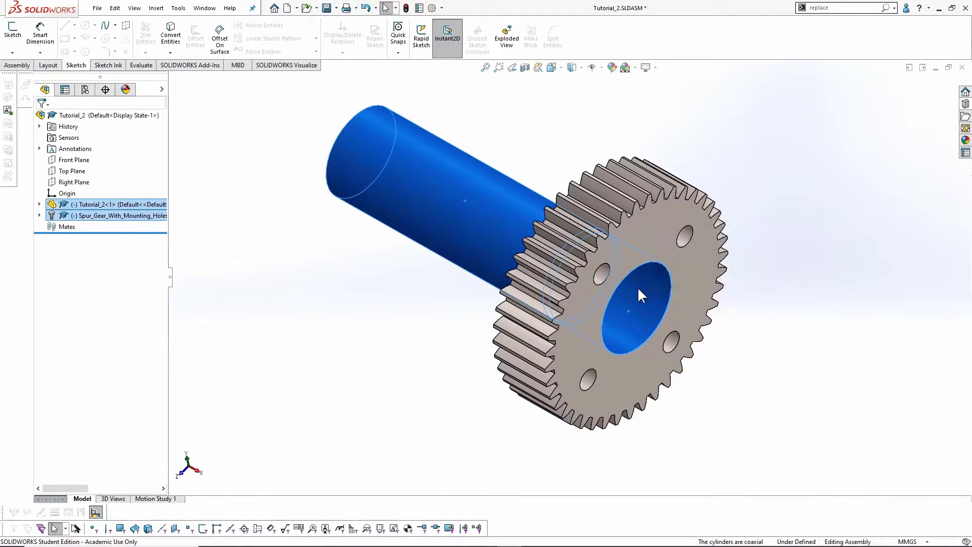
key("m")
left_click(763, 306)
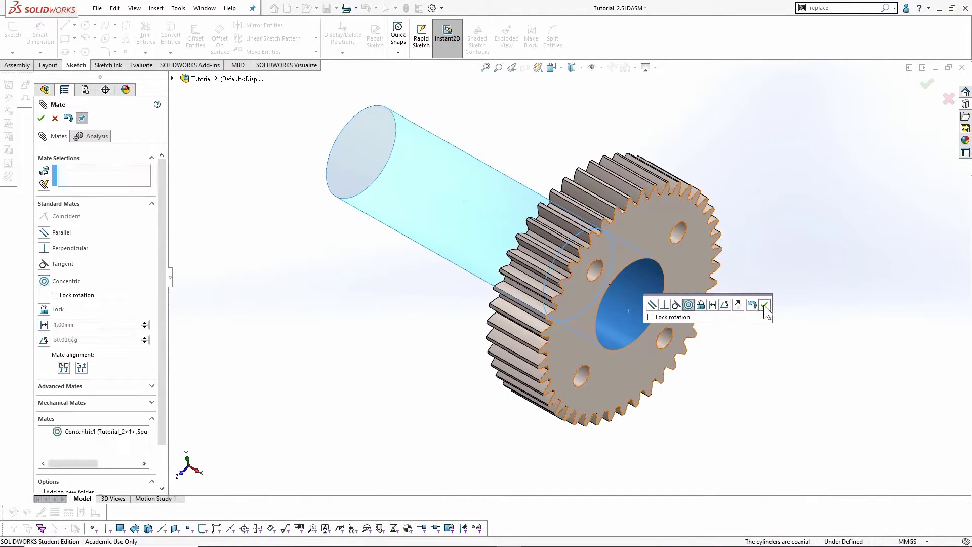
Slide the gear along the shaft so the shaft sticks out through the bore, and finish the Mate command.
left_click_drag(478, 211, 416, 193)
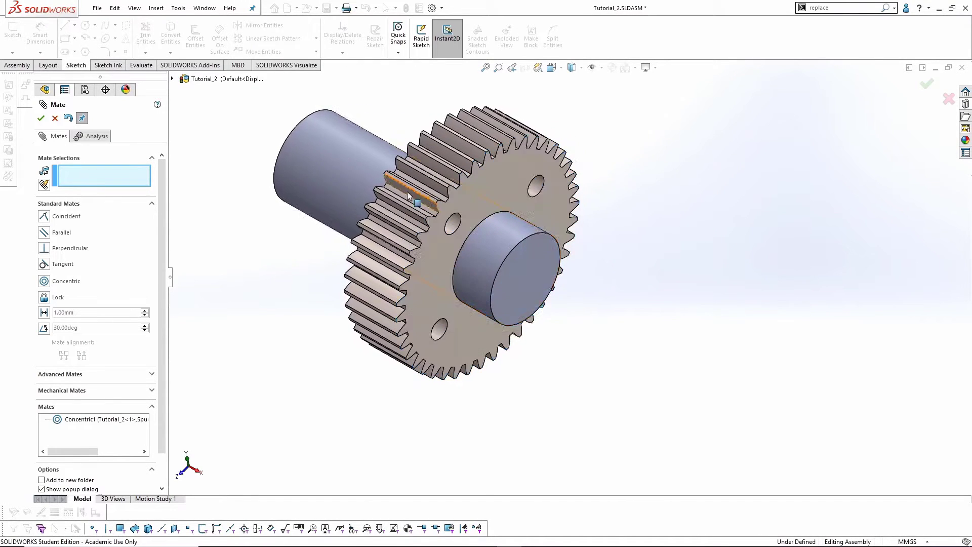
left_click(41, 118)
middle_click_drag(422, 288, 479, 277)
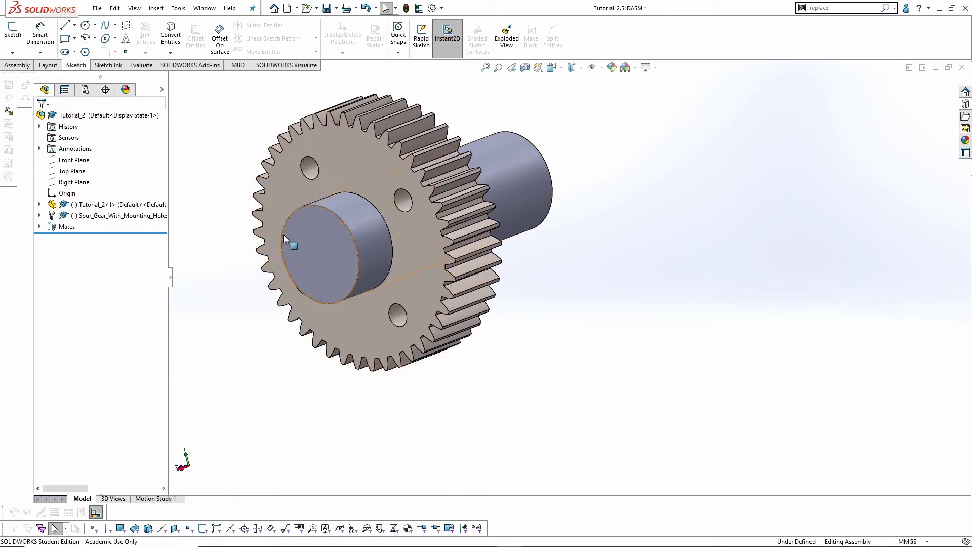
scroll(301, 231, "up", 2)
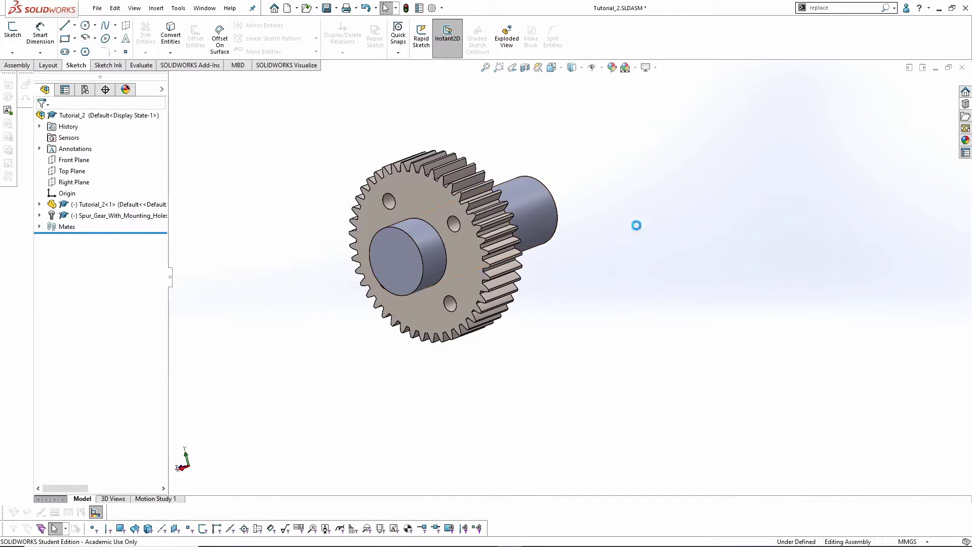
Close and reopen the Tutorial_2 assembly, and expand its mates to check which gear the concentric mate references.
left_click(962, 67)
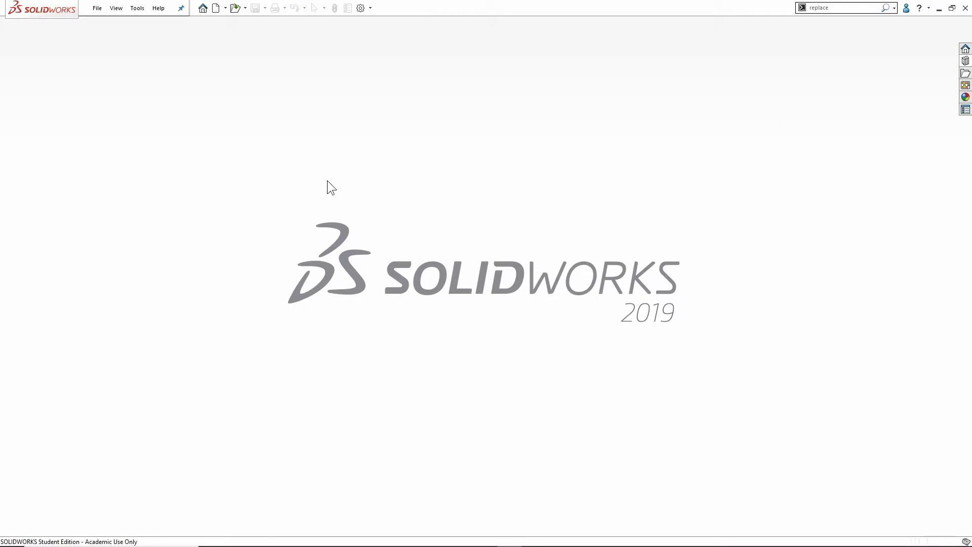
left_click(362, 224)
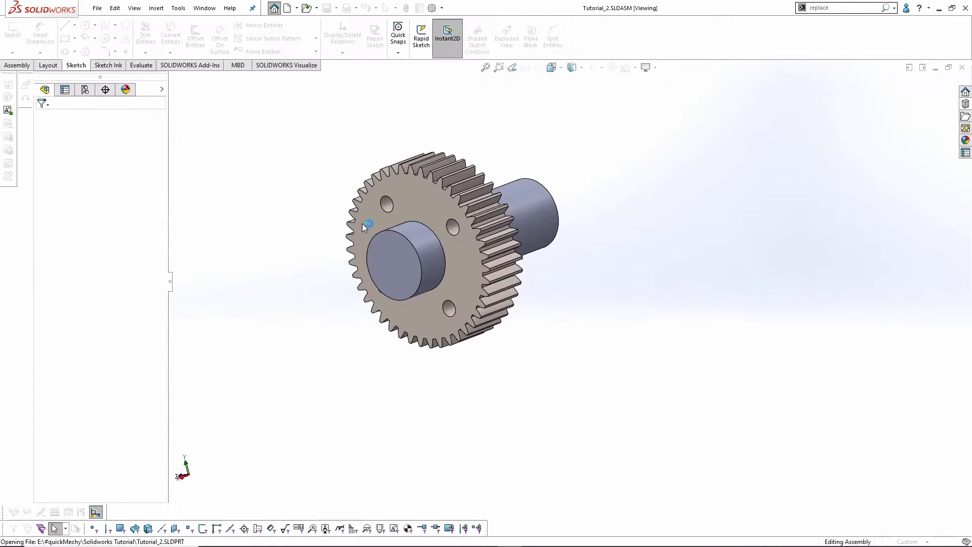
left_click_drag(439, 239, 558, 235)
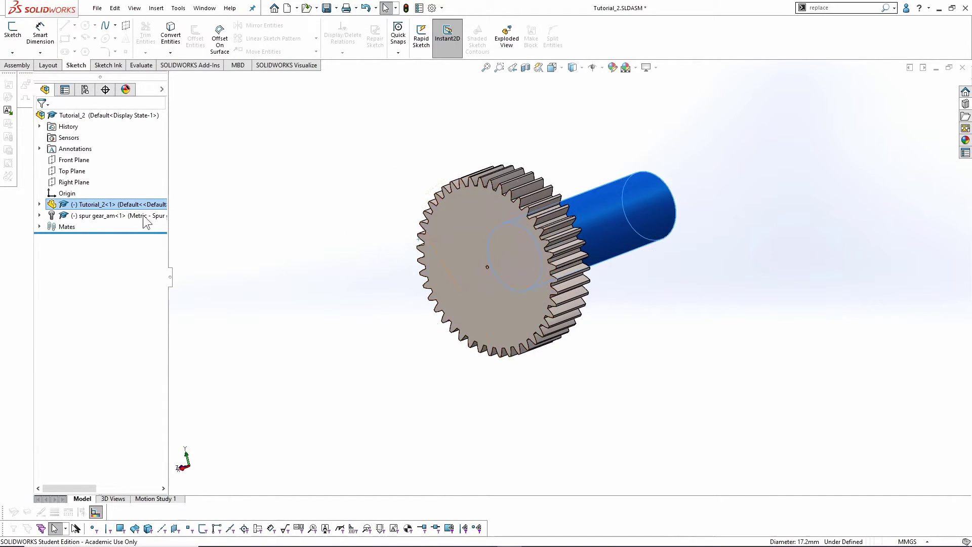
left_click(39, 226)
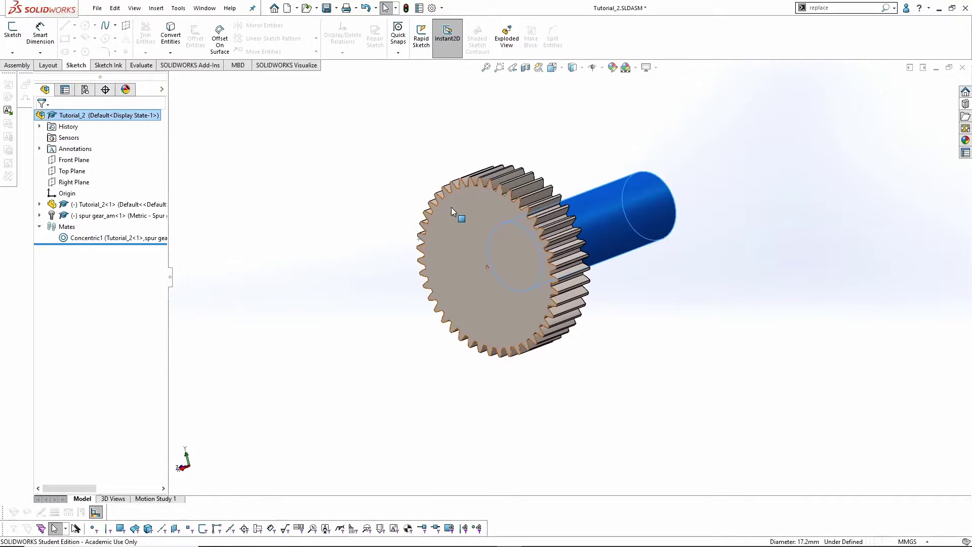
left_click(365, 161)
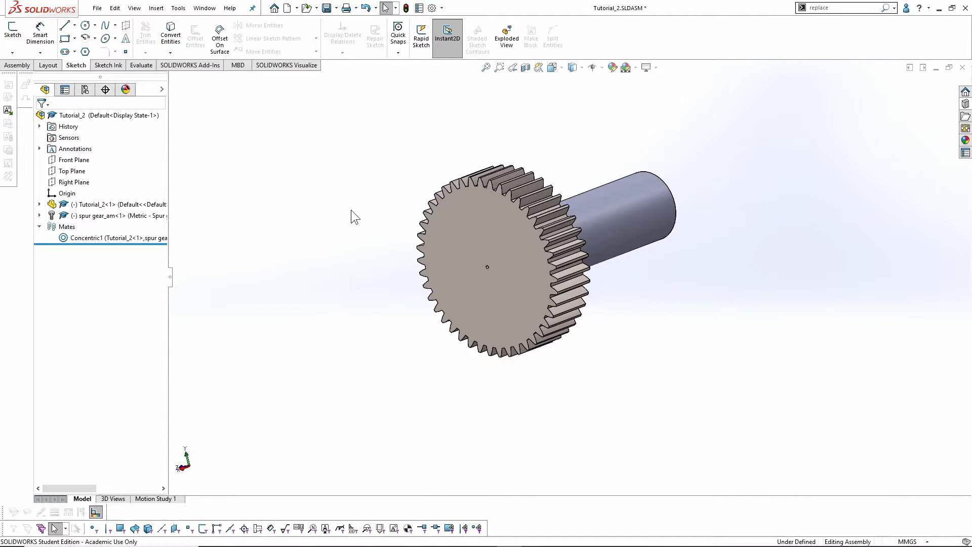
Switch to File Explorer and open the Toolbox\data utilities folder inside the SOLIDWORKS (2) installation folder.
key("super+d")
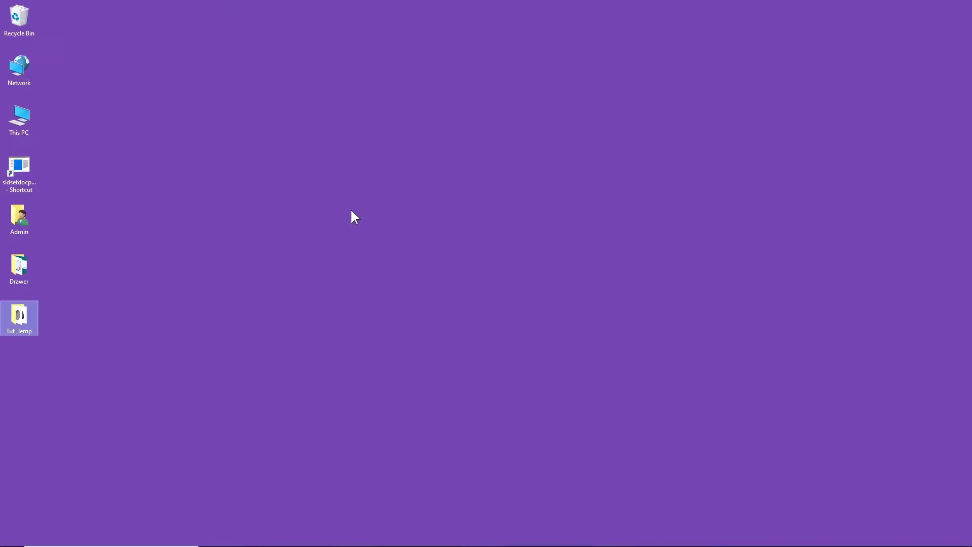
left_click(354, 212)
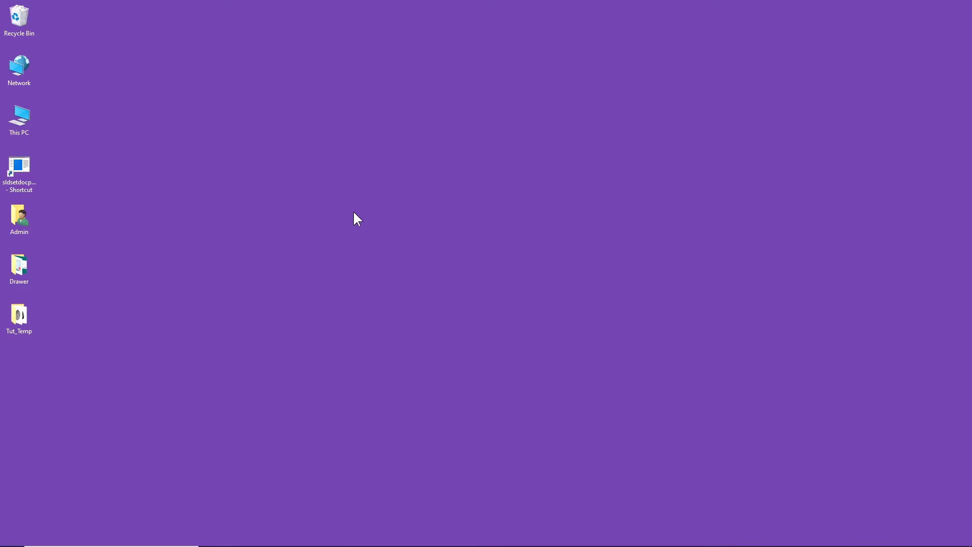
key("super+e")
left_click(258, 135)
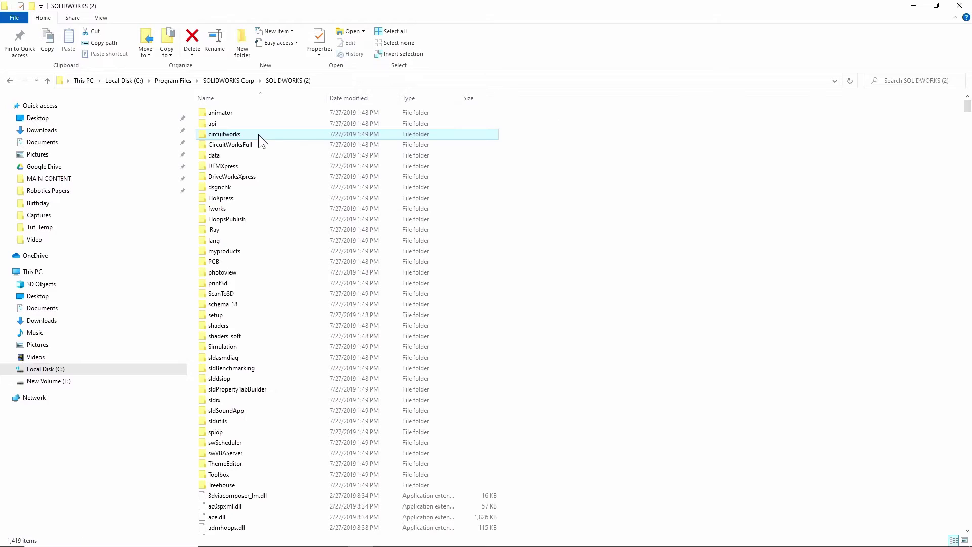
key("t")
double_click(221, 474)
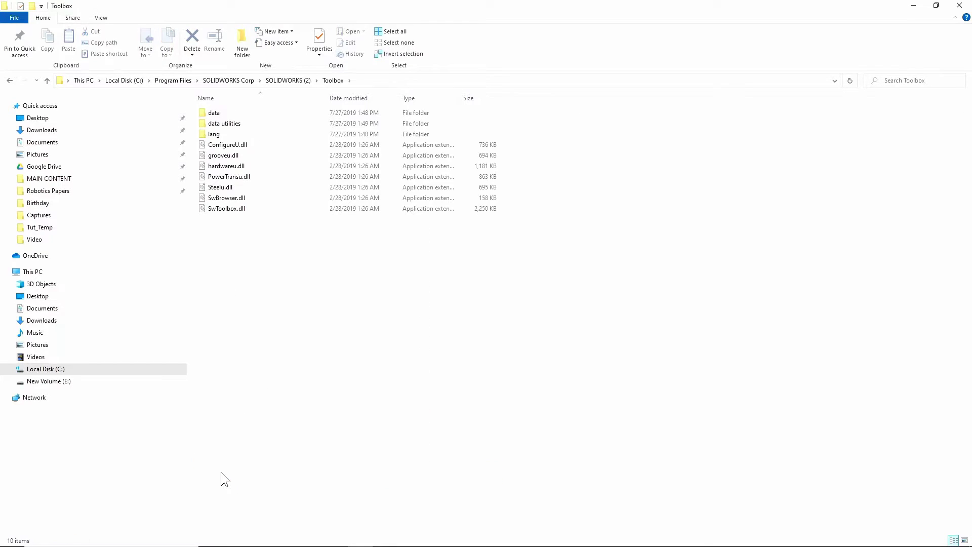
double_click(256, 123)
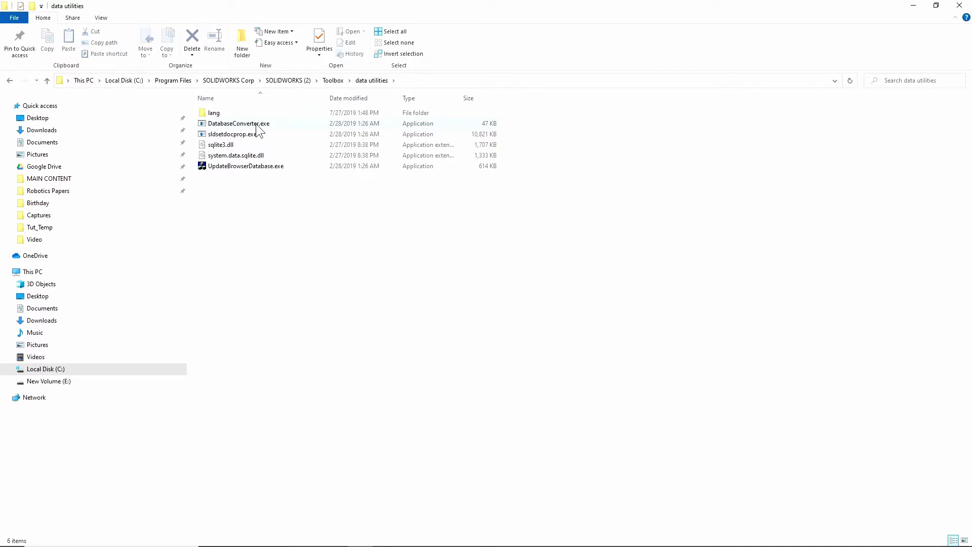
Create a desktop shortcut to sldsetdocprop.exe and name it Toolbox To Simple Part.
left_click(240, 135)
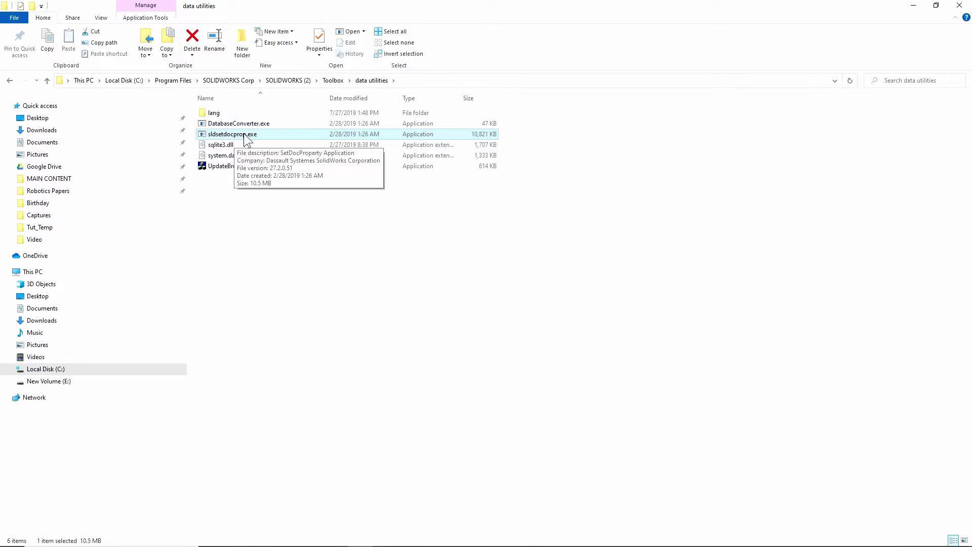
double_click(418, 9)
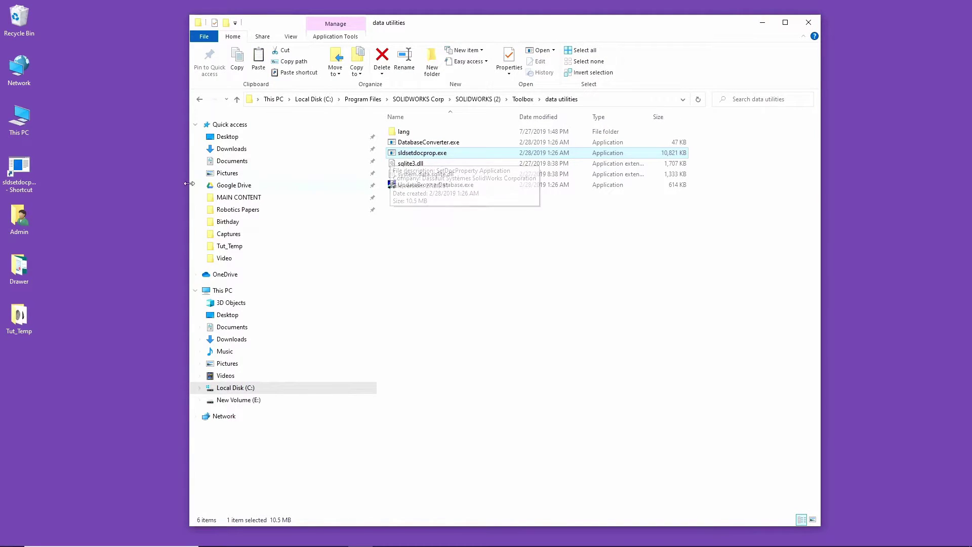
right_click(110, 173)
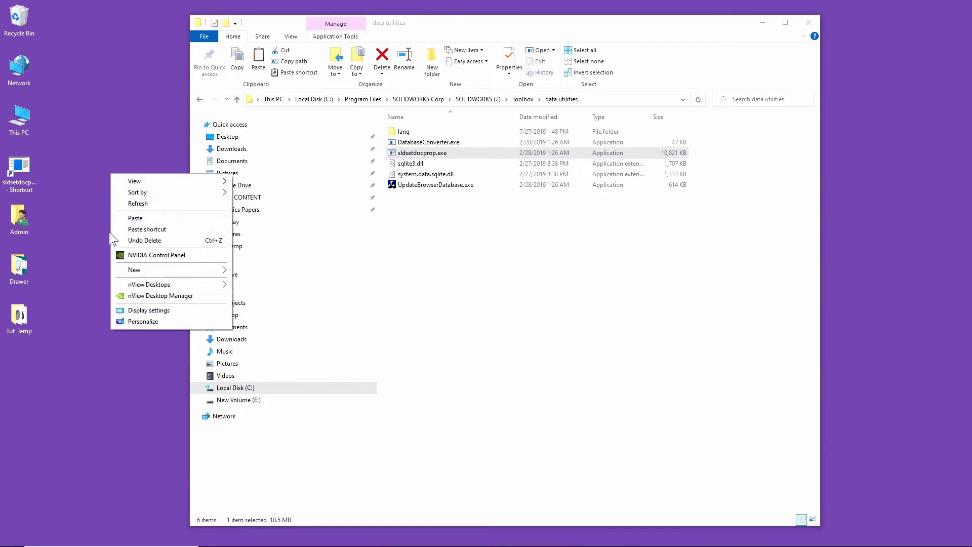
left_click(146, 229)
key("F2")
type("Toolbo")
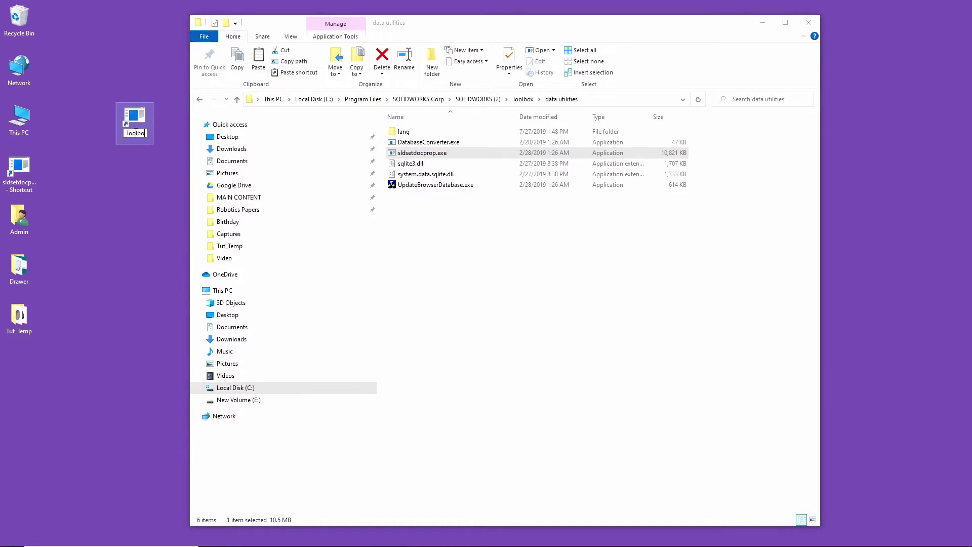
type("x To Simple Part")
key("Return")
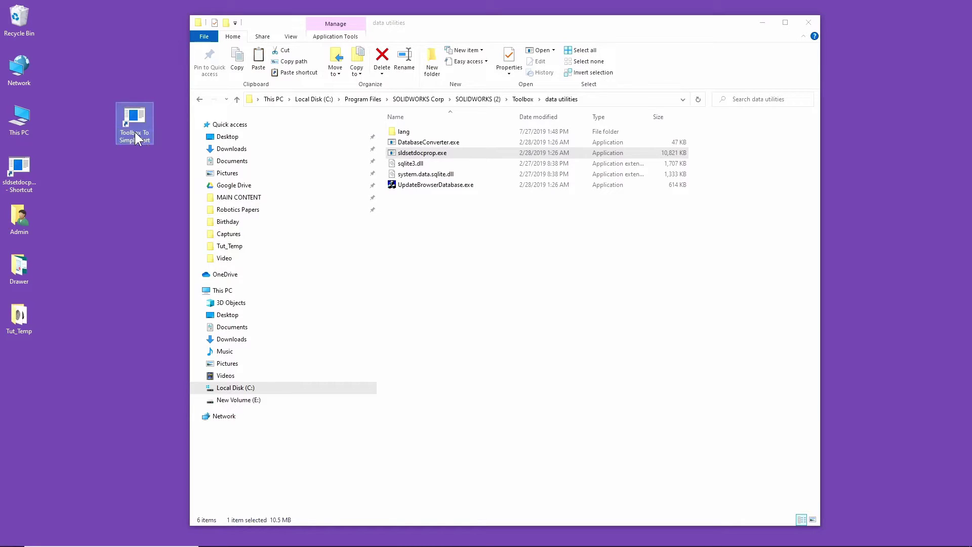
Replace the old sldsetdocprop shortcut on the desktop with Toolbox To Simple Part in its place, and close the data utilities folder.
left_click(36, 166)
key("Delete")
left_click_drag(130, 121, 12, 166)
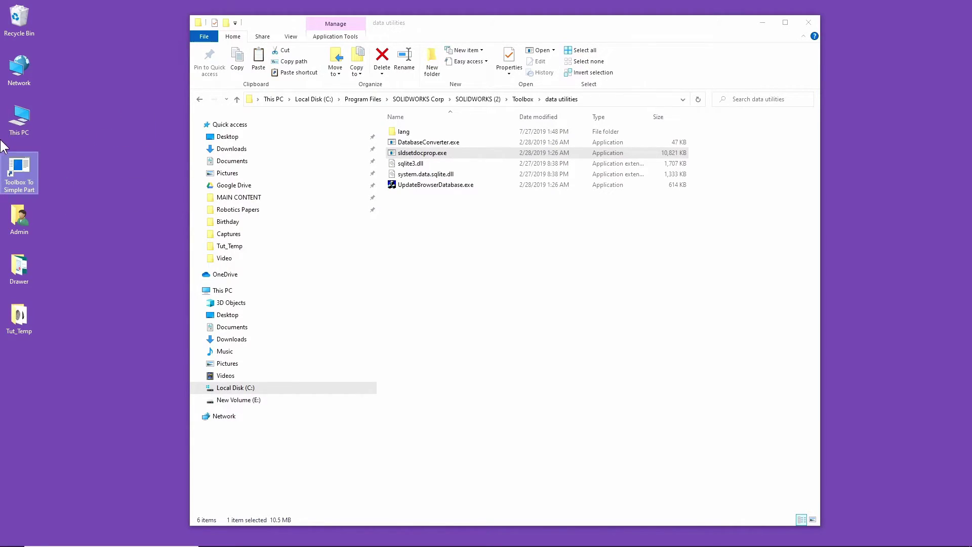
left_click(800, 23)
Launch Toolbox To Simple Part, add Spur_Gear_With_Mounting_Holes.SLDPRT from the Tut_Temp folder, and show the file's current property.
double_click(17, 168)
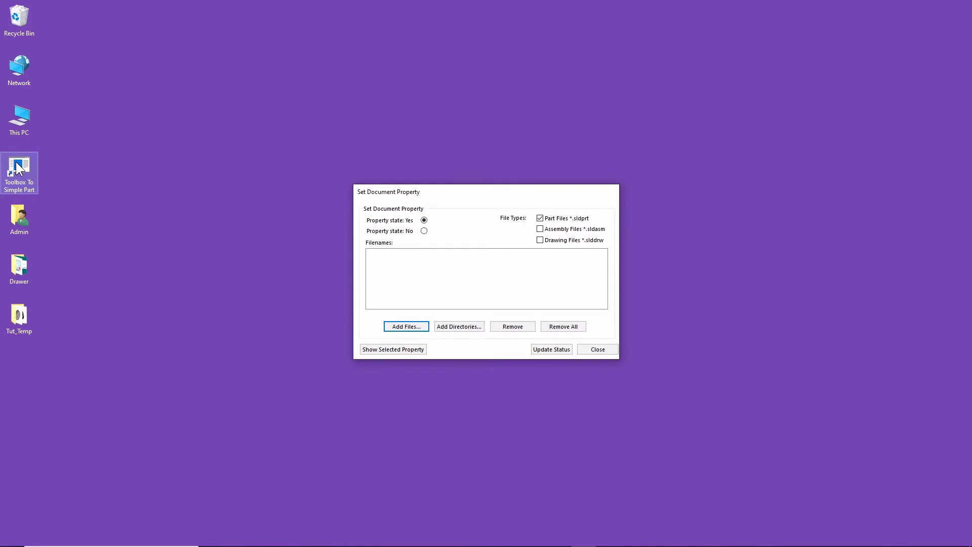
left_click(405, 326)
left_click(479, 221)
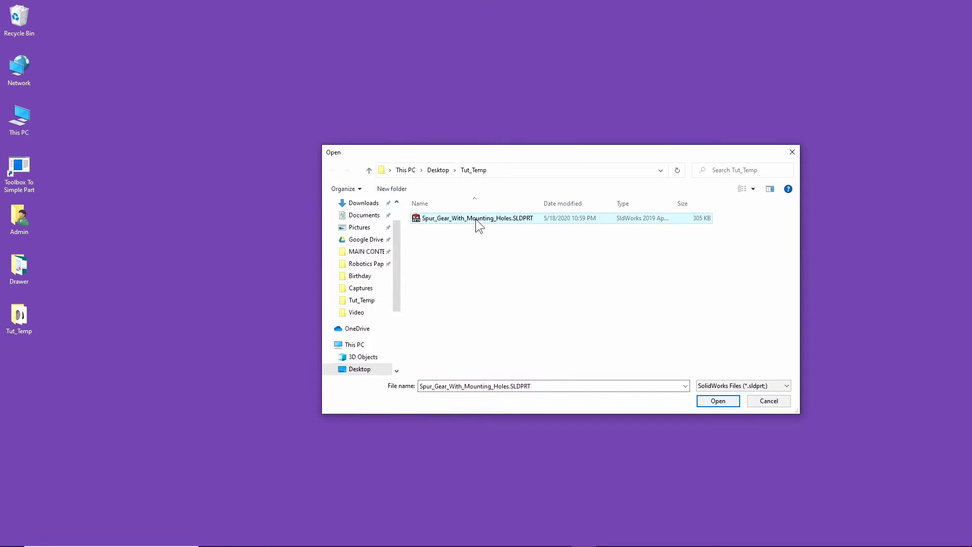
left_click(722, 399)
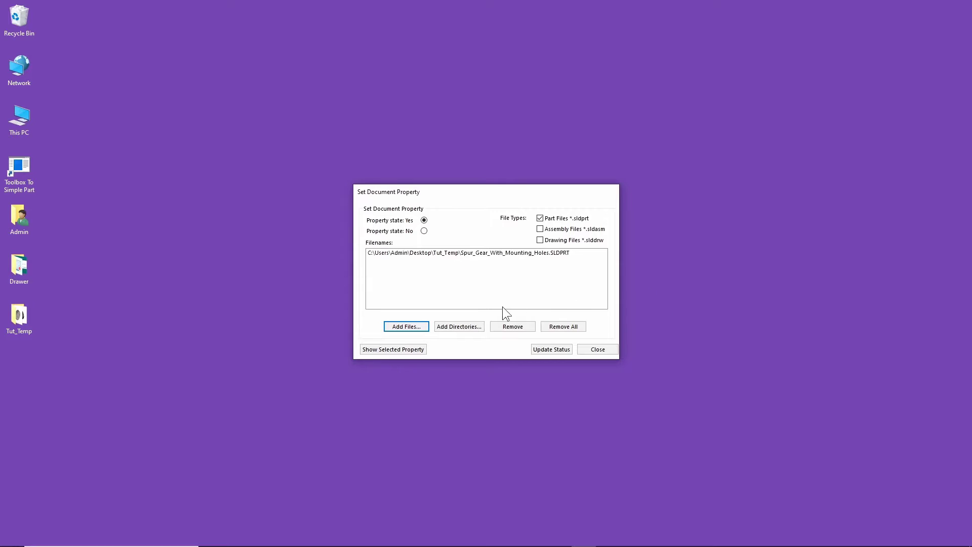
left_click(413, 349)
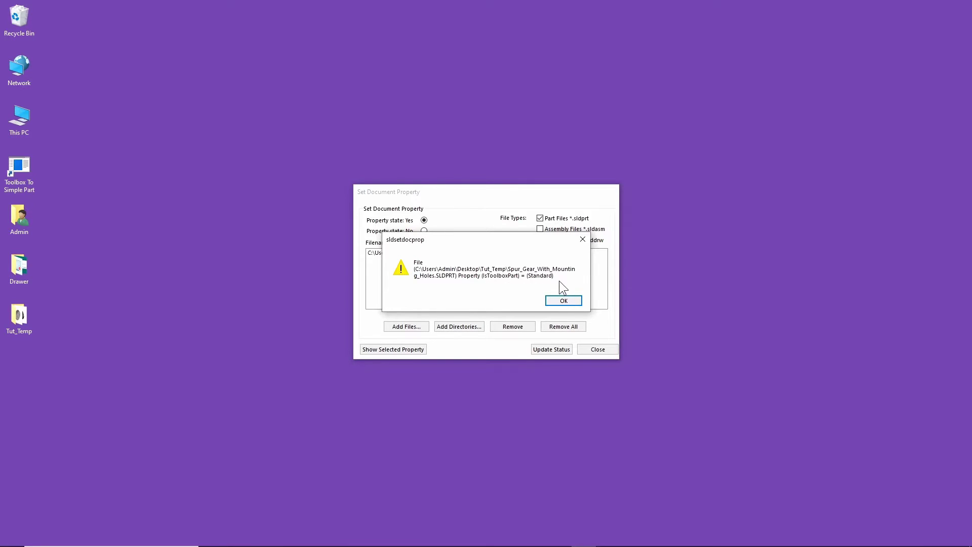
left_click(567, 303)
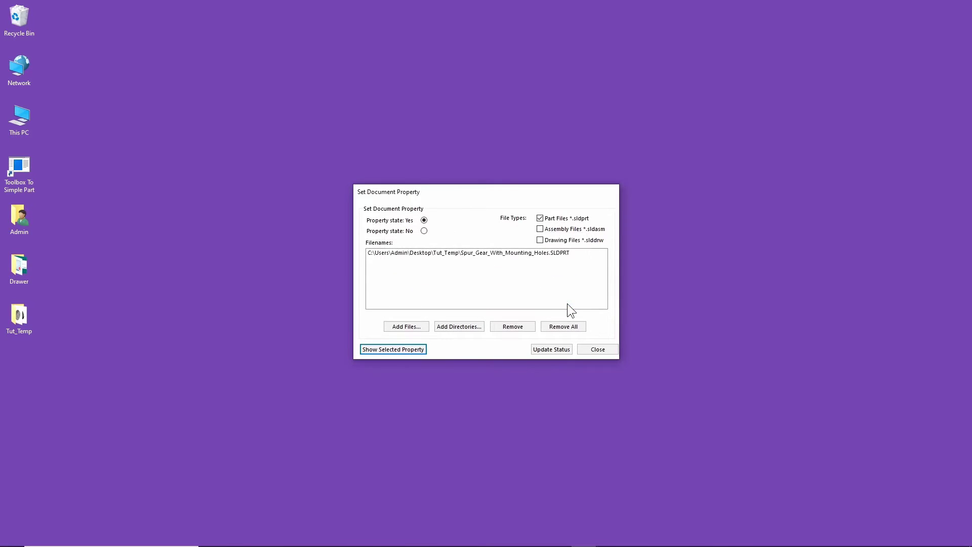
Update the gear file's property state to No, show the property again to check it, and close the utility.
left_click(424, 231)
left_click(403, 346)
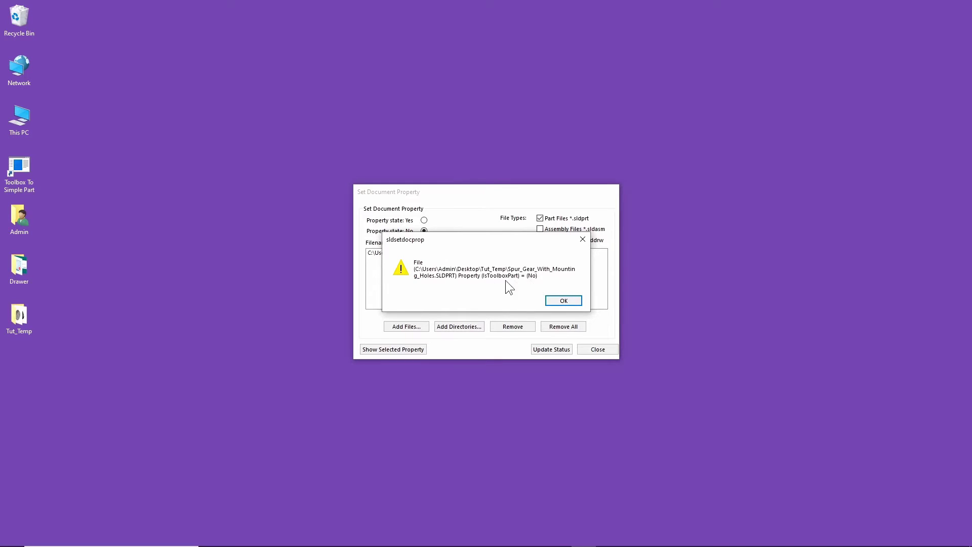
left_click(562, 302)
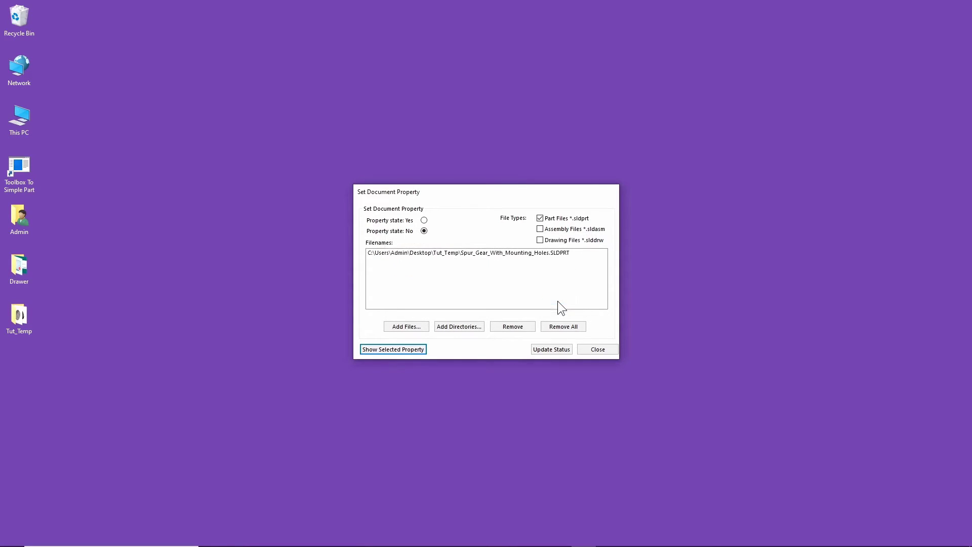
left_click(593, 350)
Open the Tut_Temp folder to check the Spur_Gear_With_Mounting_Holes.SLDPRT file, and close the folder.
left_click(23, 317)
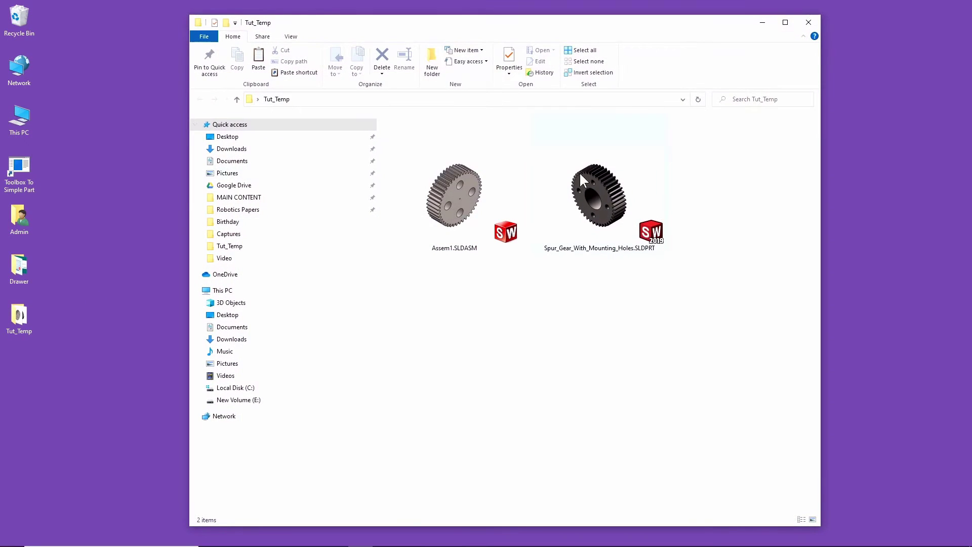
left_click(582, 175)
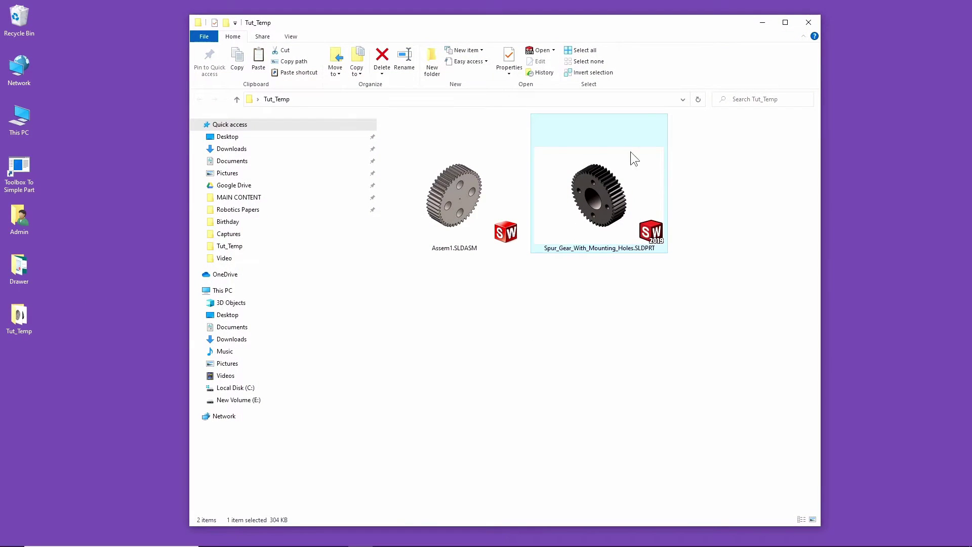
left_click(808, 22)
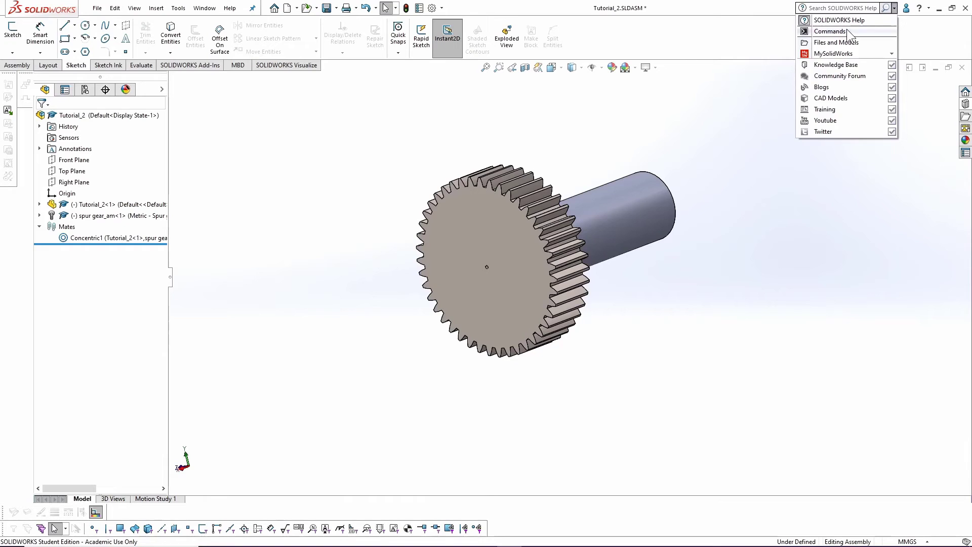
Use Replace Components in the Tutorial_2 assembly to swap the Toolbox spur gear for Spur_Gear_With_Mounting_Holes.SLDPRT, accepting the re-attached mate entities.
left_click(830, 32)
left_click(848, 8)
type("replace")
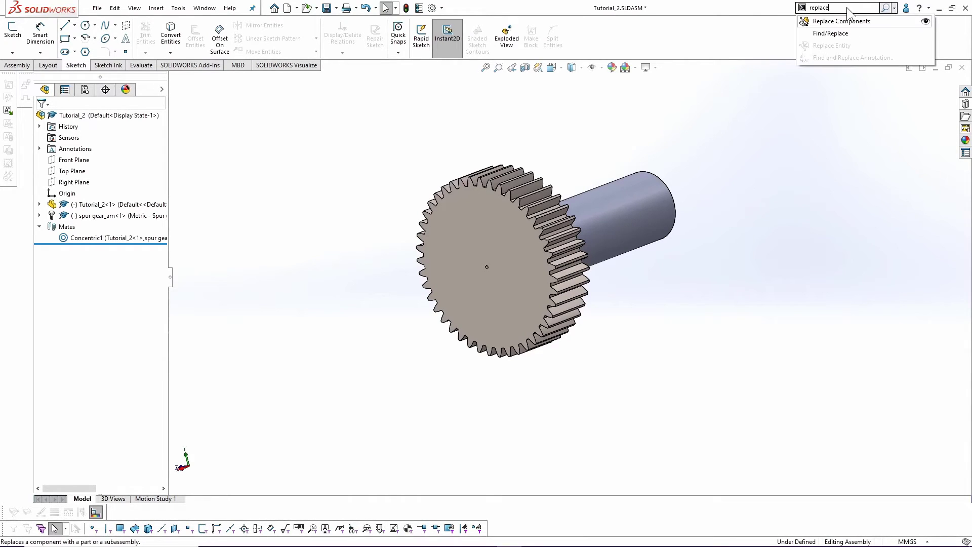
left_click(839, 21)
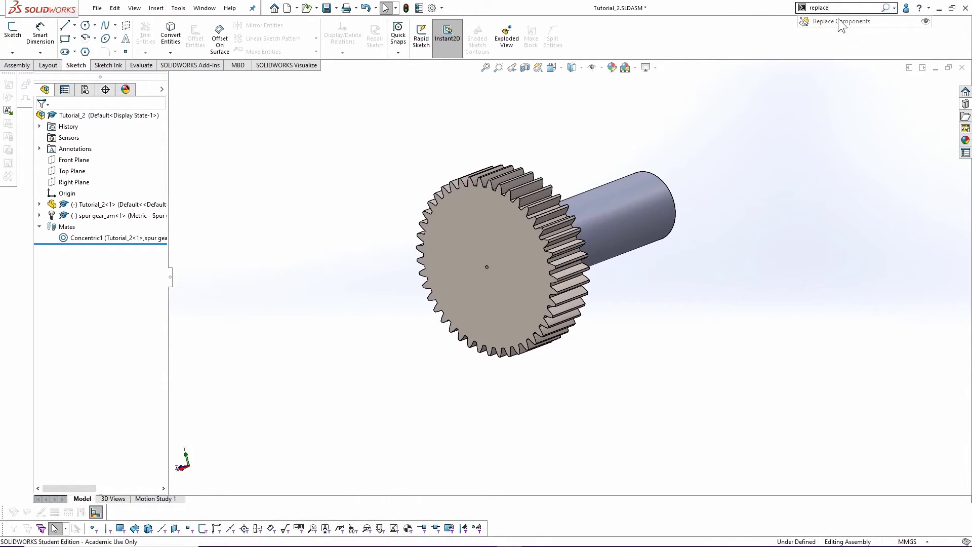
left_click(493, 222)
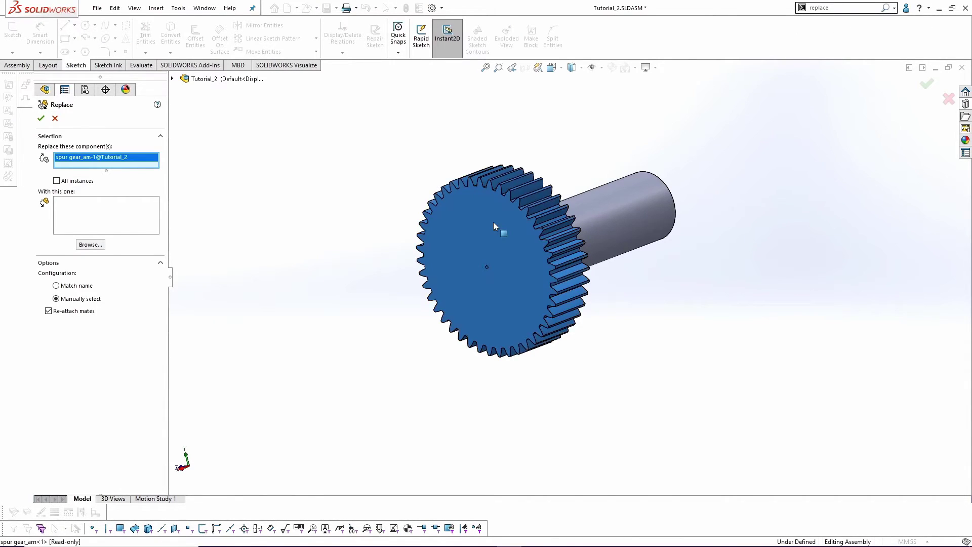
left_click(98, 245)
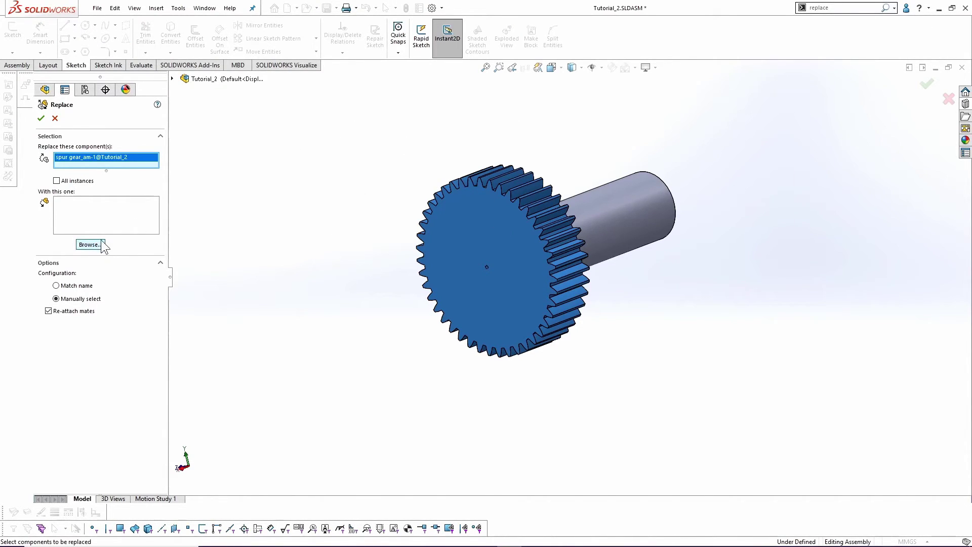
left_click(357, 264)
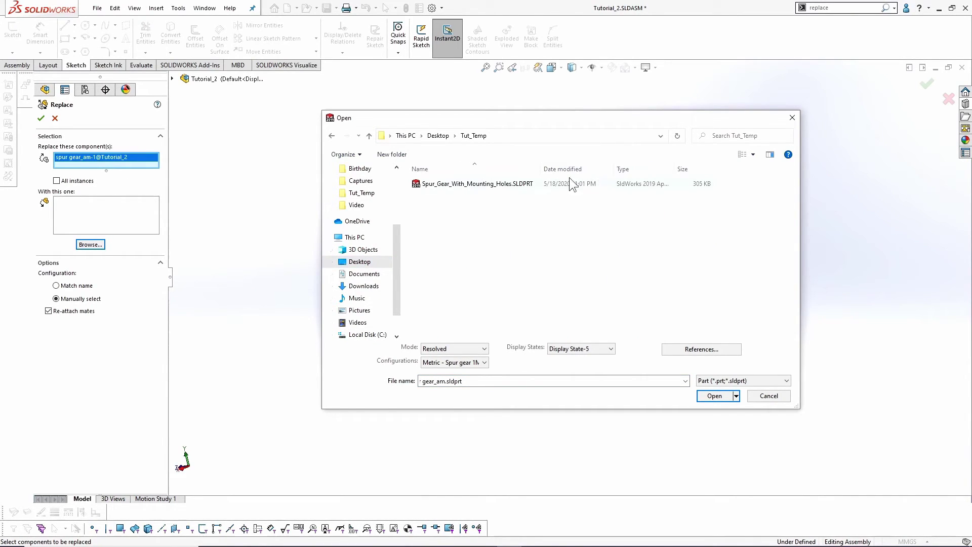
left_click(486, 183)
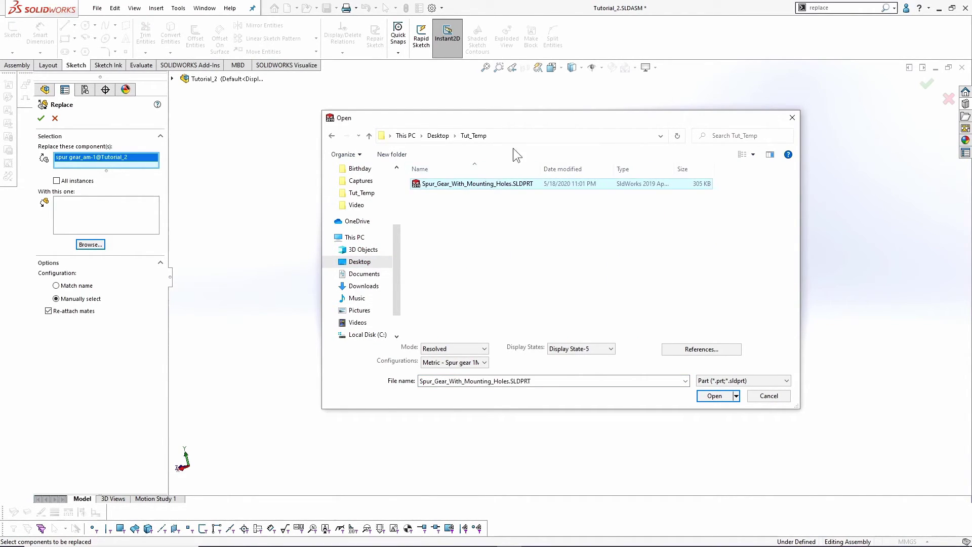
left_click(702, 395)
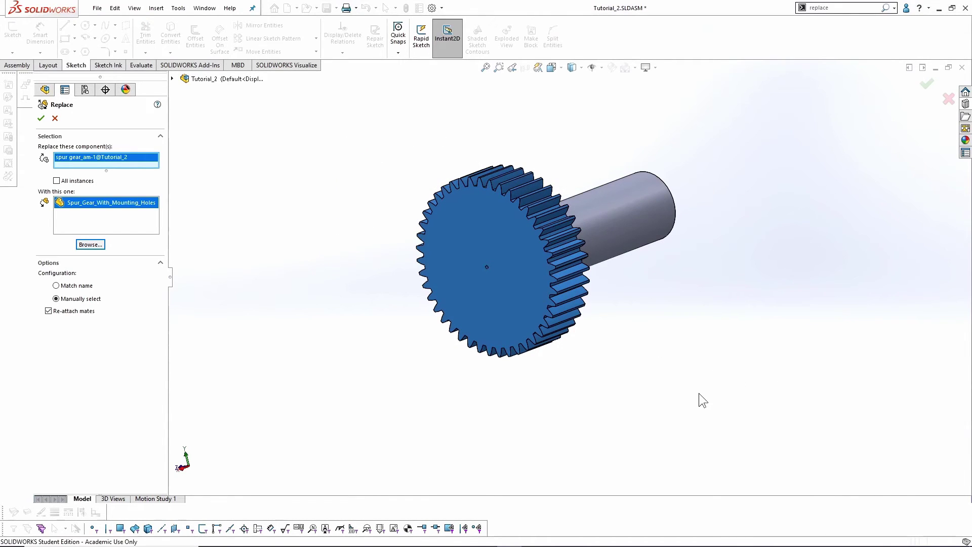
left_click(41, 118)
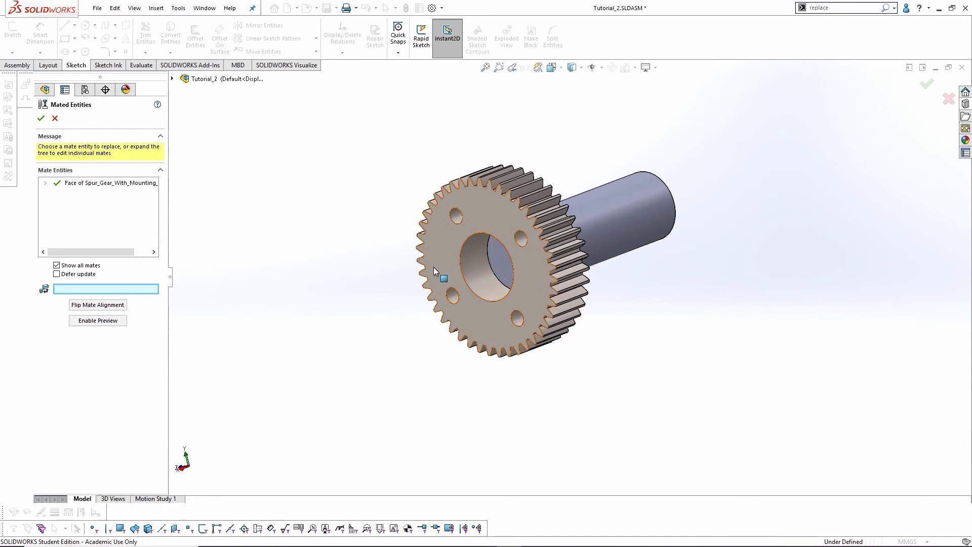
left_click(41, 118)
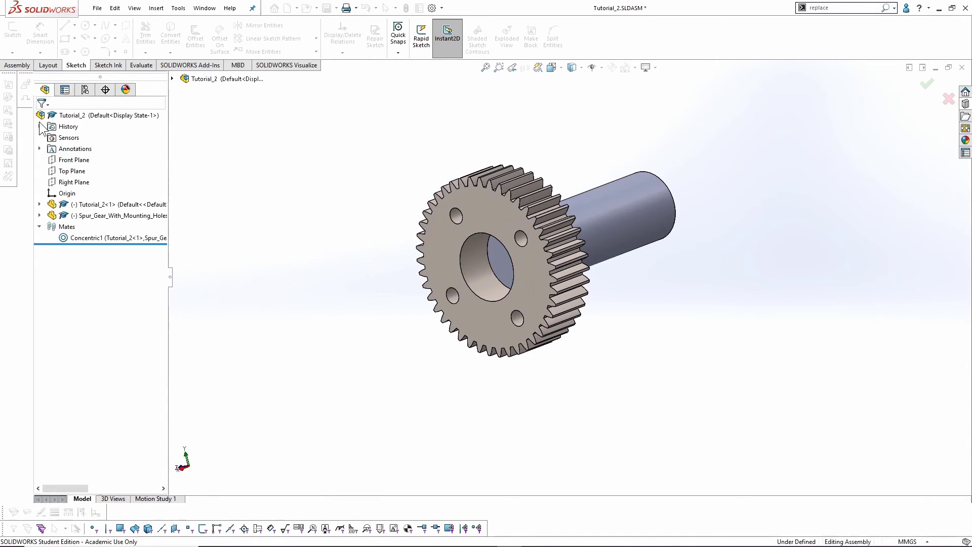
Add a concentric mate between the shaft's cylindrical face and the replacement gear's bore, and save the assembly.
left_click(615, 233)
left_click(469, 267, "ctrl")
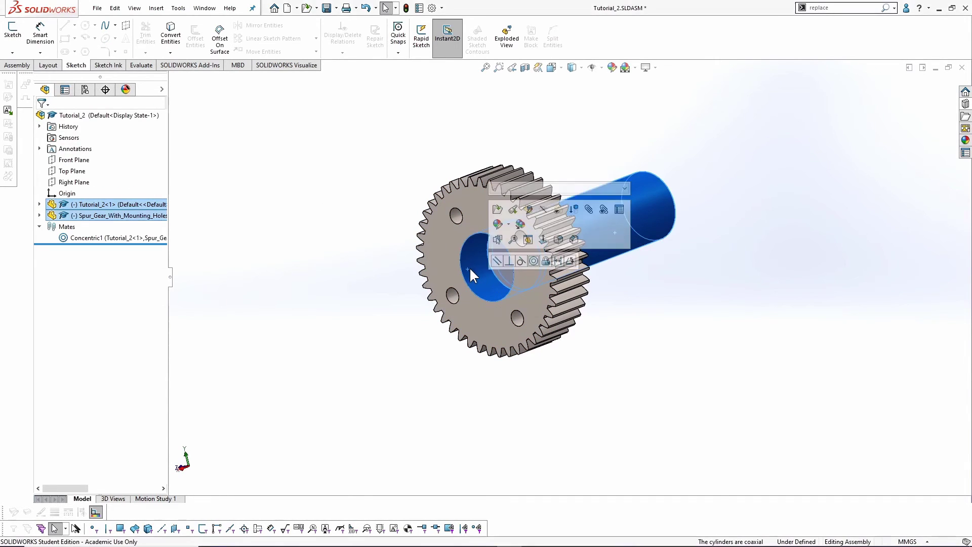
key("m")
left_click(696, 213)
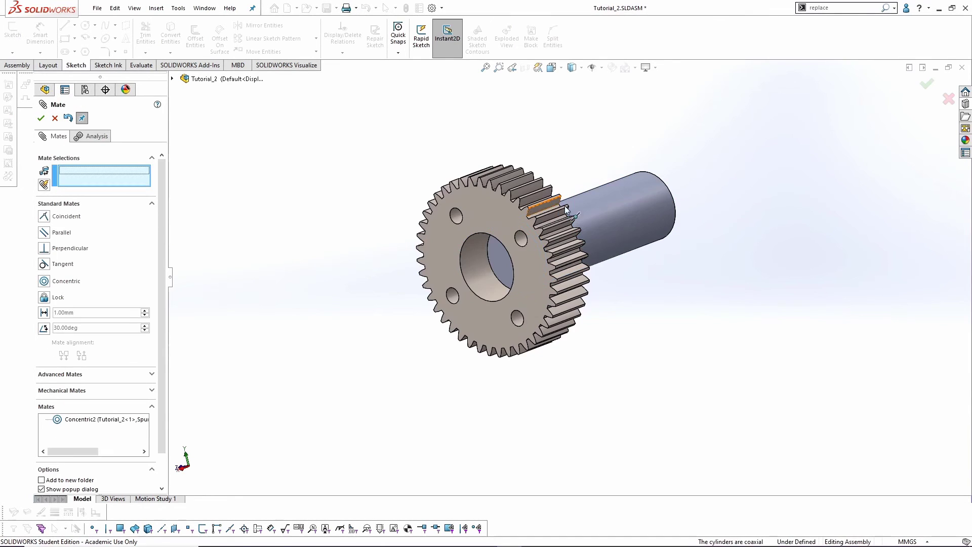
left_click(68, 118)
key("ctrl+s")
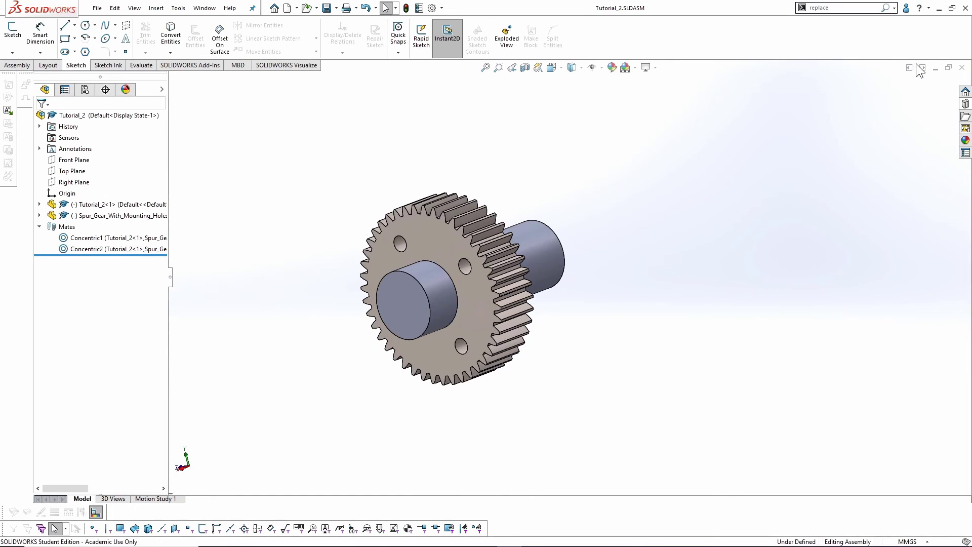
Close and reopen the Tutorial_2 assembly, and inspect the gear's bore and mounting holes from another angle.
left_click(963, 67)
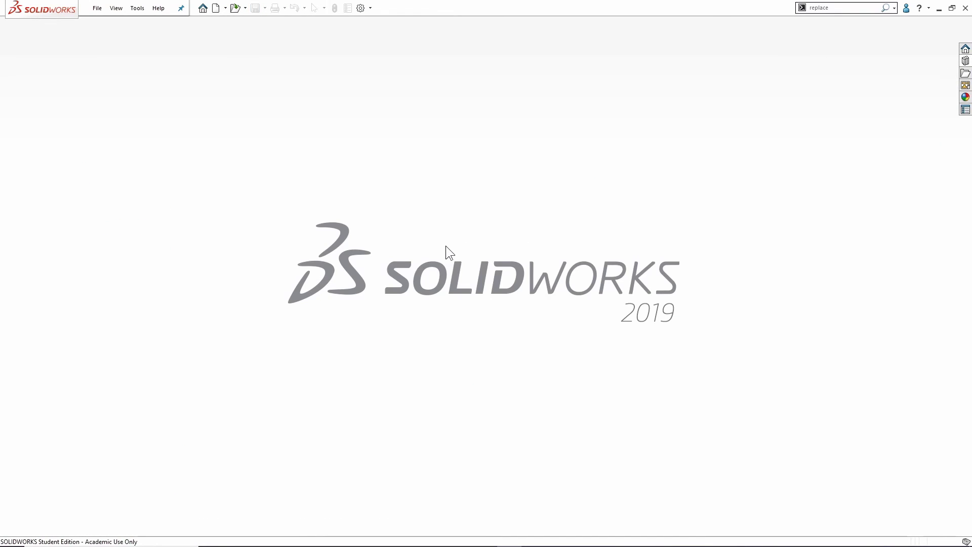
left_click(366, 217)
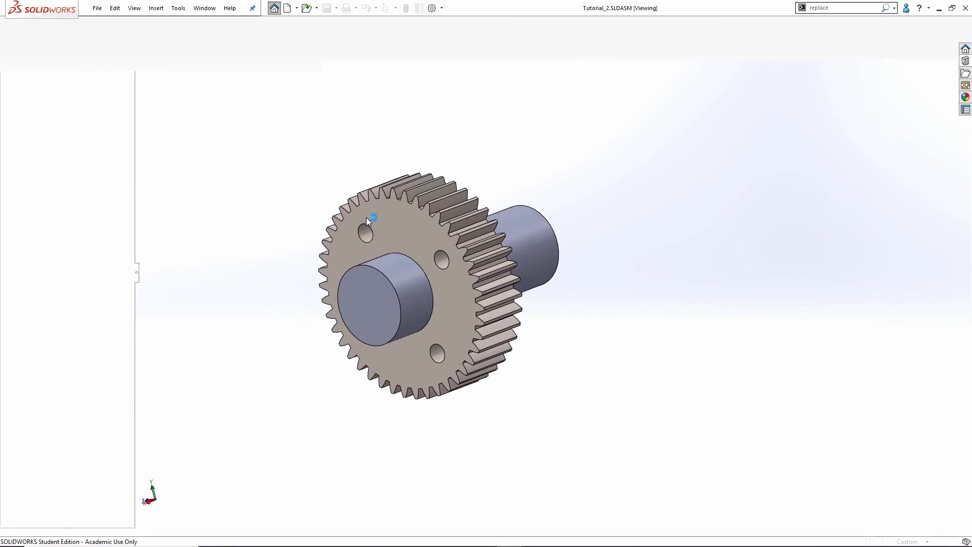
middle_click_drag(588, 129, 628, 204)
left_click(543, 234)
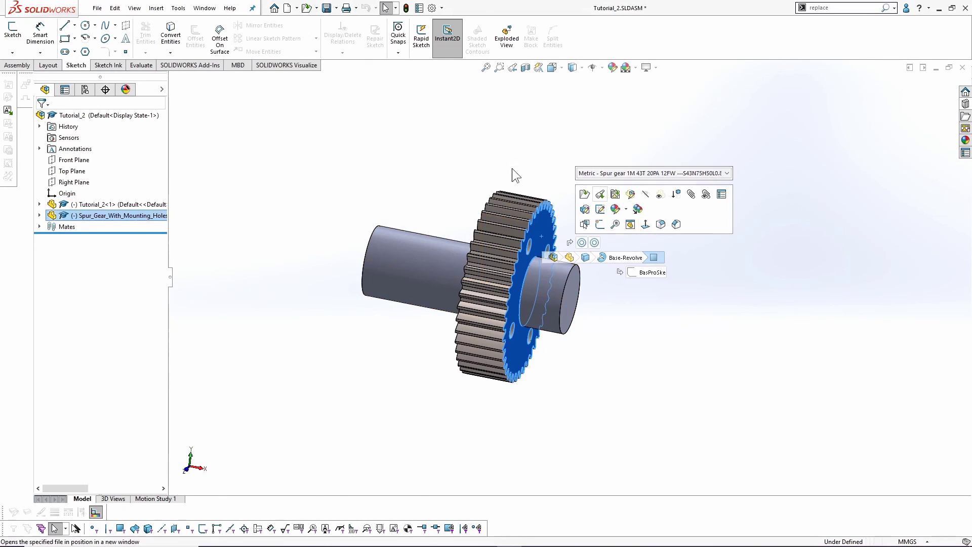